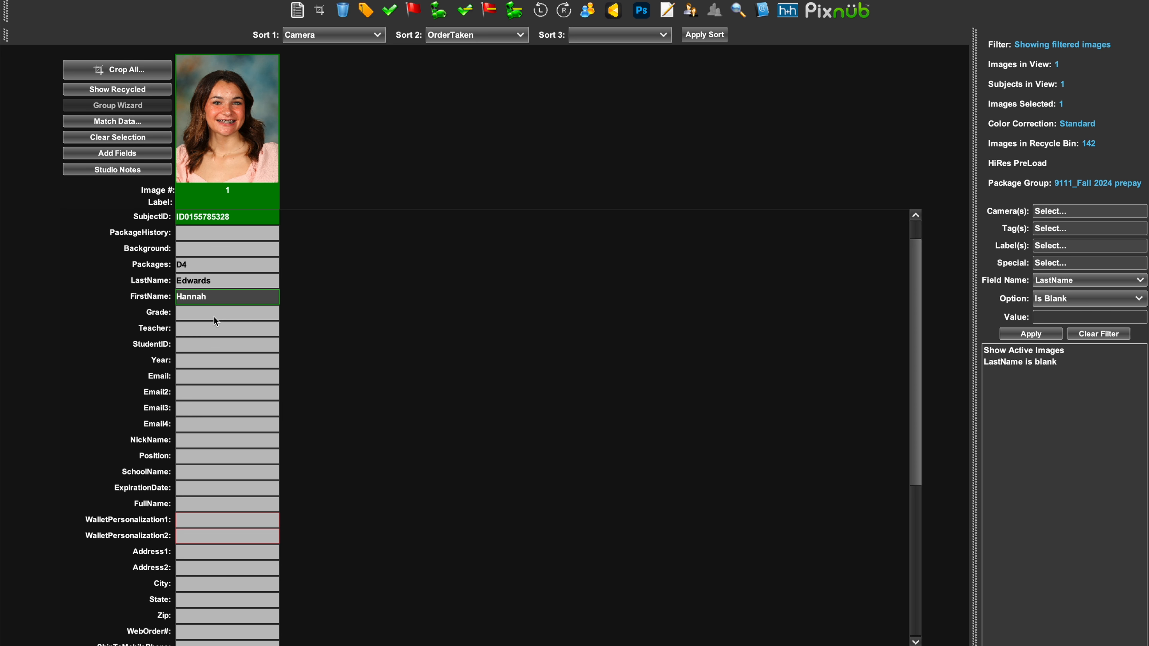
Complete the subject's grade as Seventh Grade, enter the teacher's name and student ID, and clear the blank-LastName filter.
key(Tab)
text(88046090)
key(Tab)
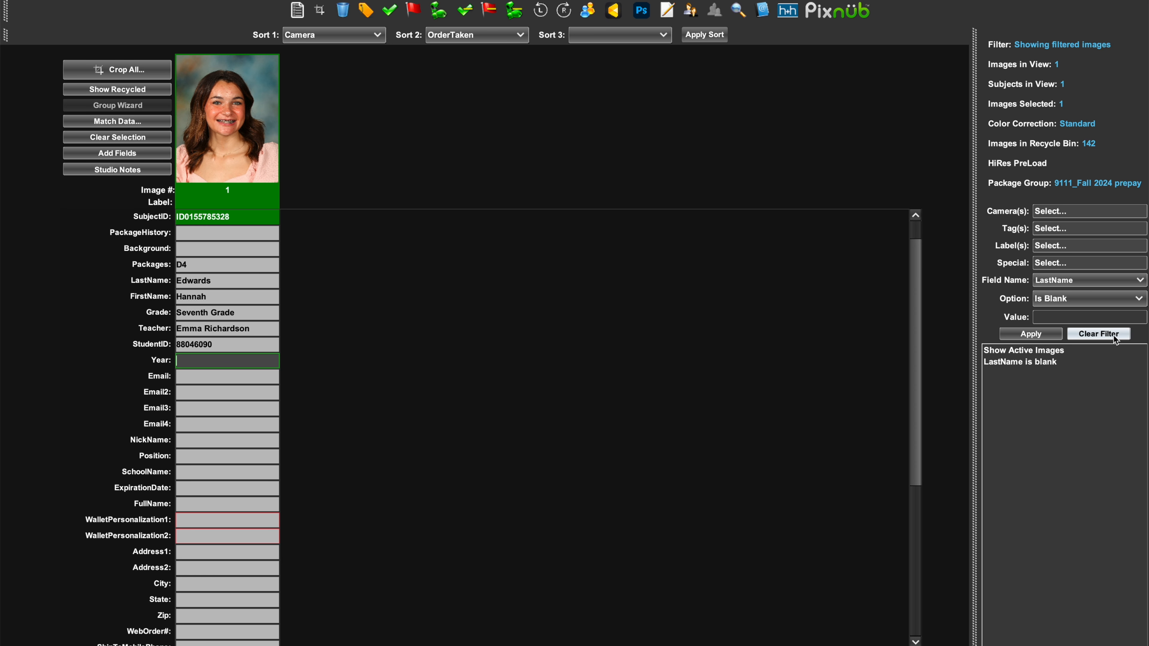
click(1098, 334)
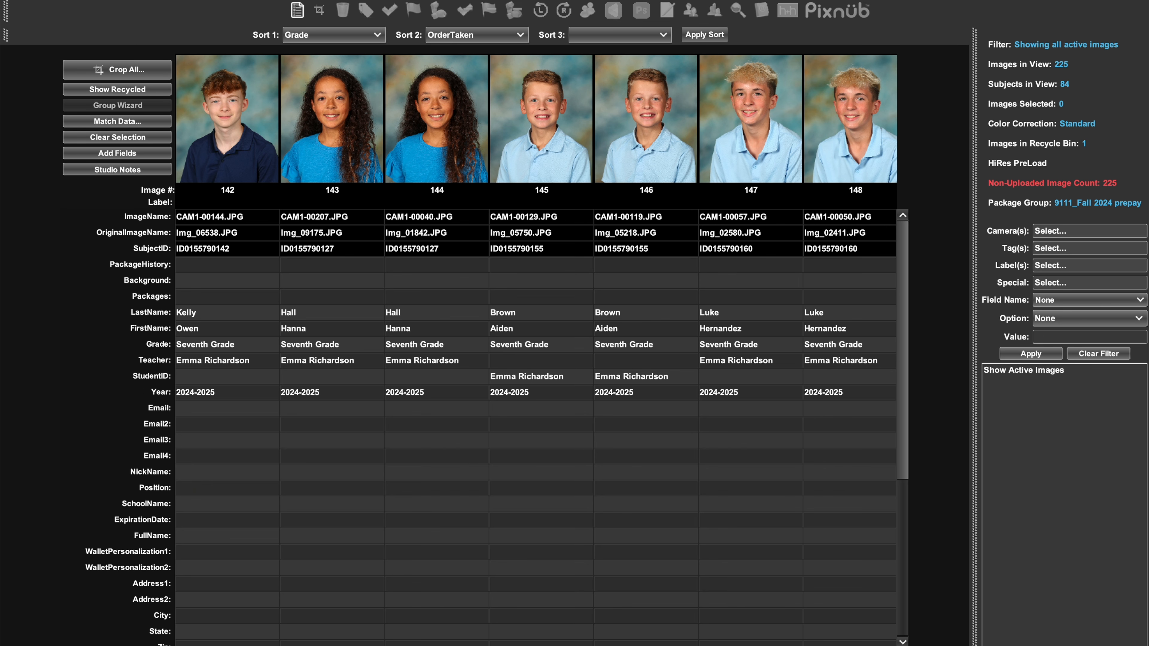
Start culling images by SubjectID with a minimum of 2 images per subject.
right_click(125, 65)
click(154, 8)
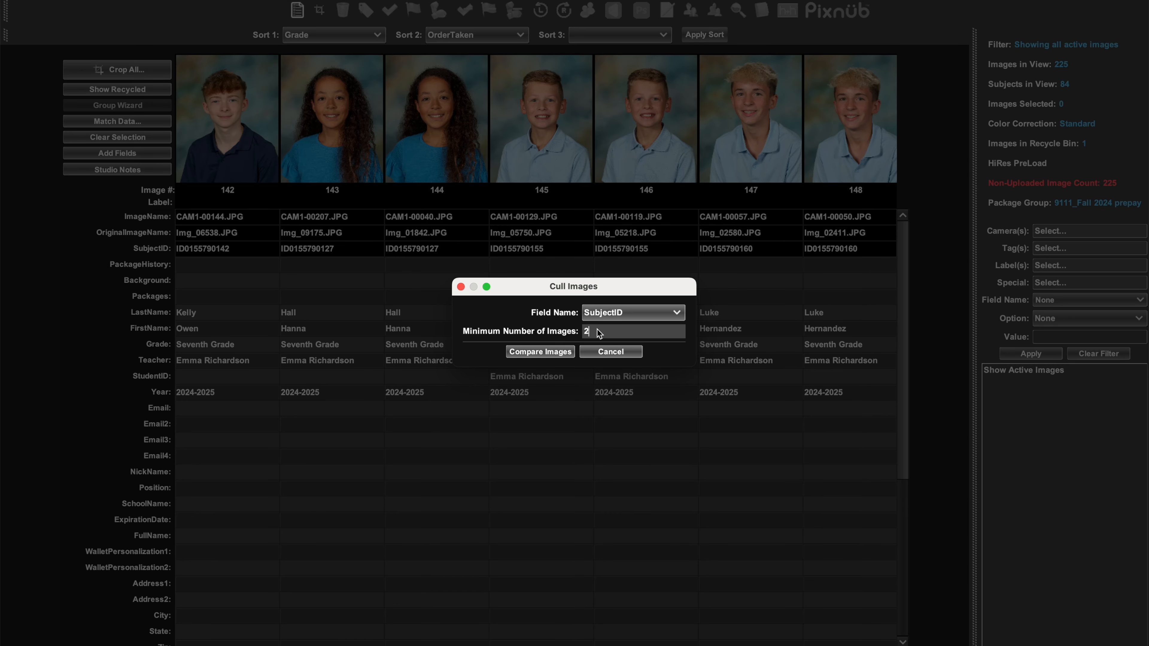
click(556, 352)
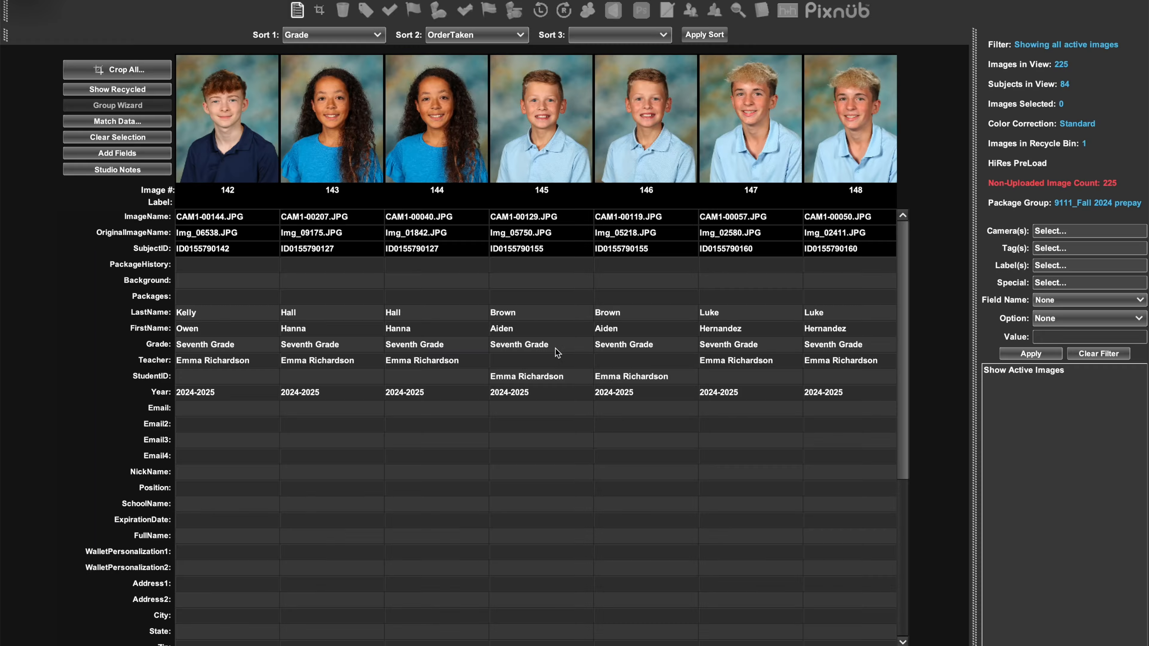
Go through the compared subjects and keep only the best image of each one.
right_click(429, 397)
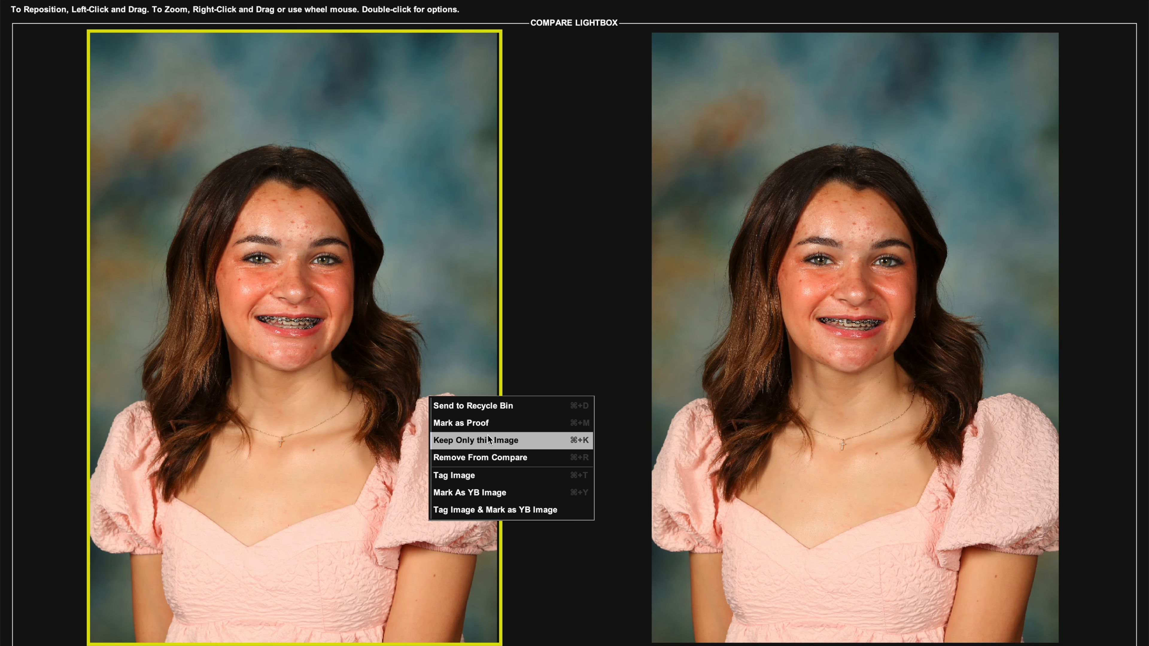
click(523, 441)
click(829, 363)
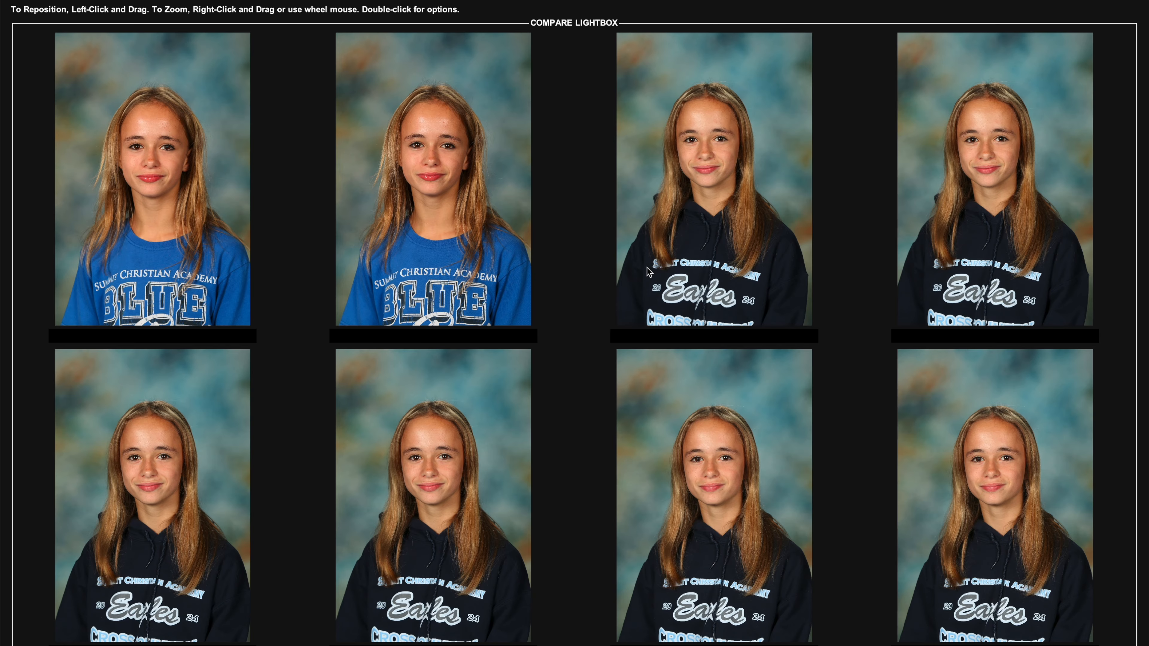
click(735, 278)
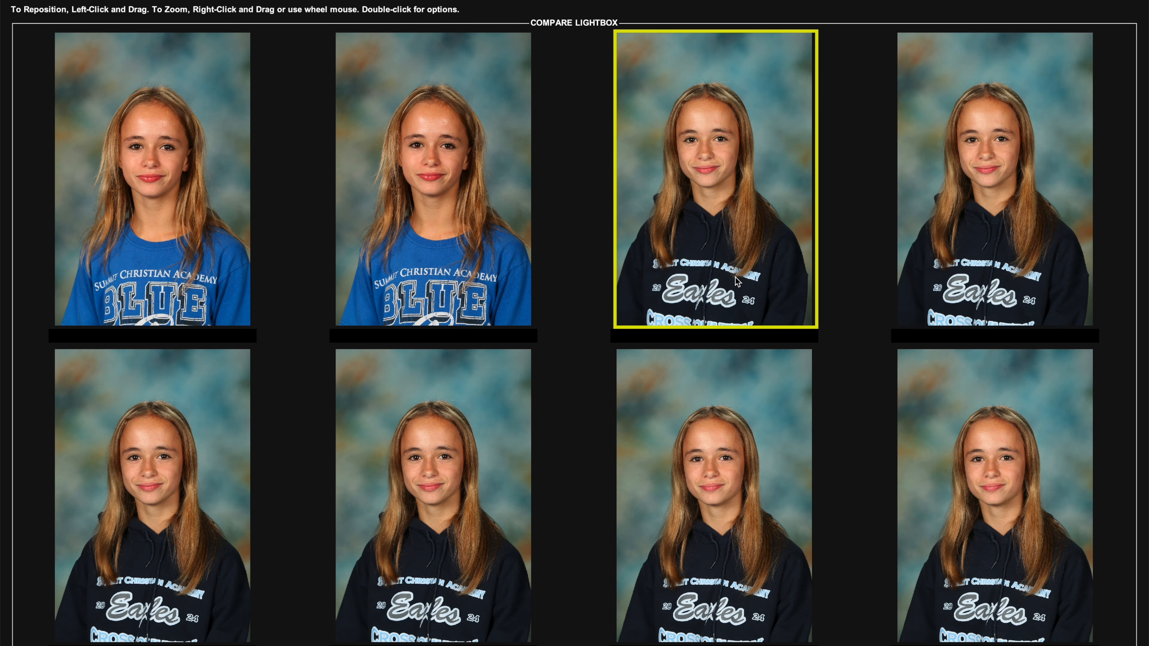
click(914, 406)
click(818, 408)
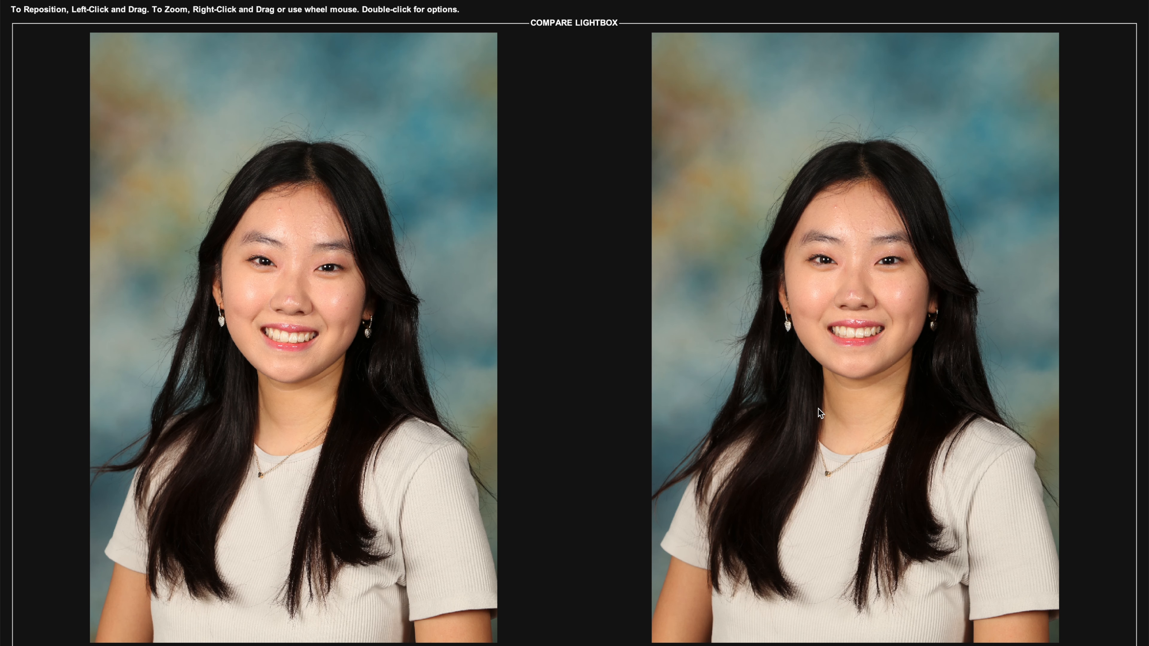
click(818, 410)
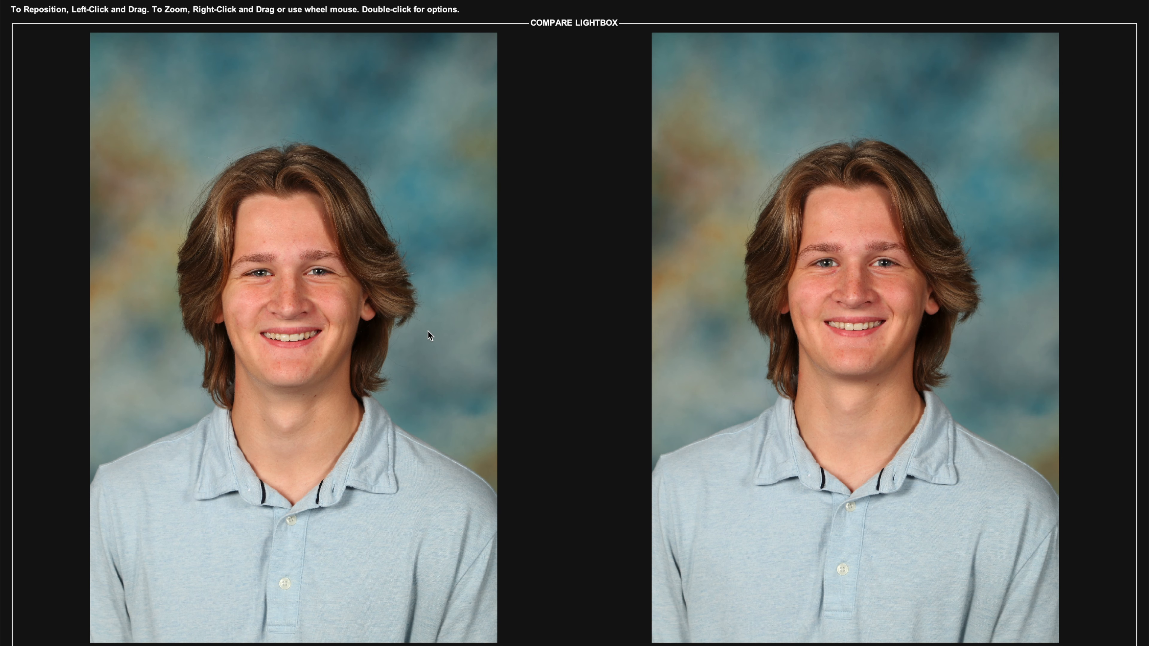
click(428, 331)
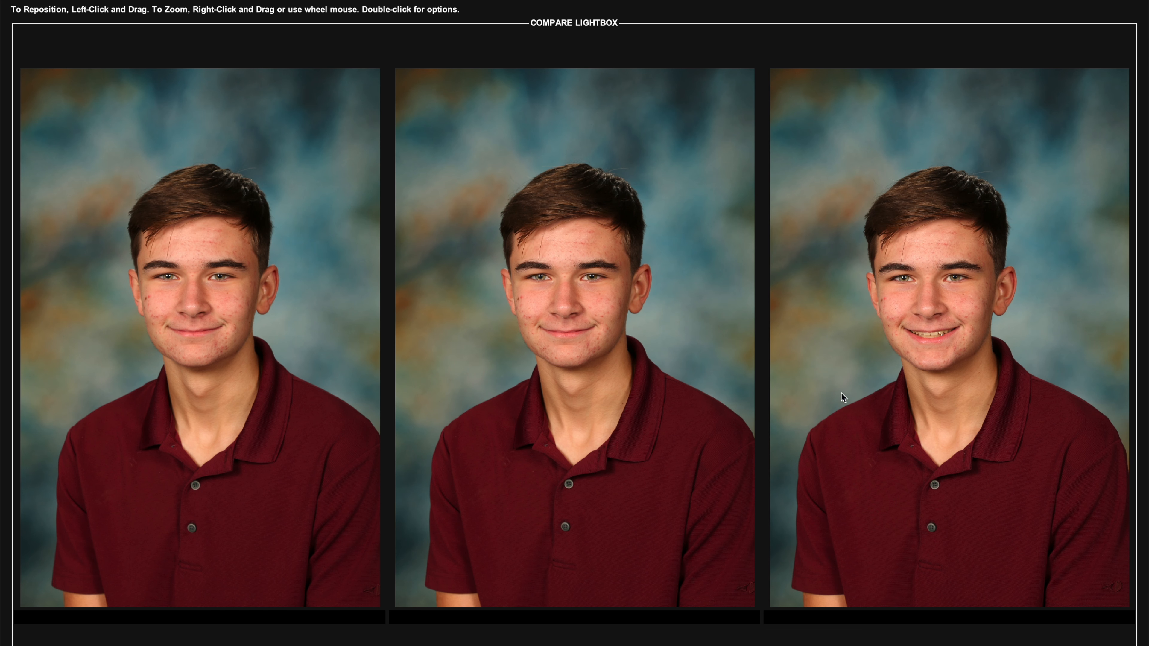
click(671, 393)
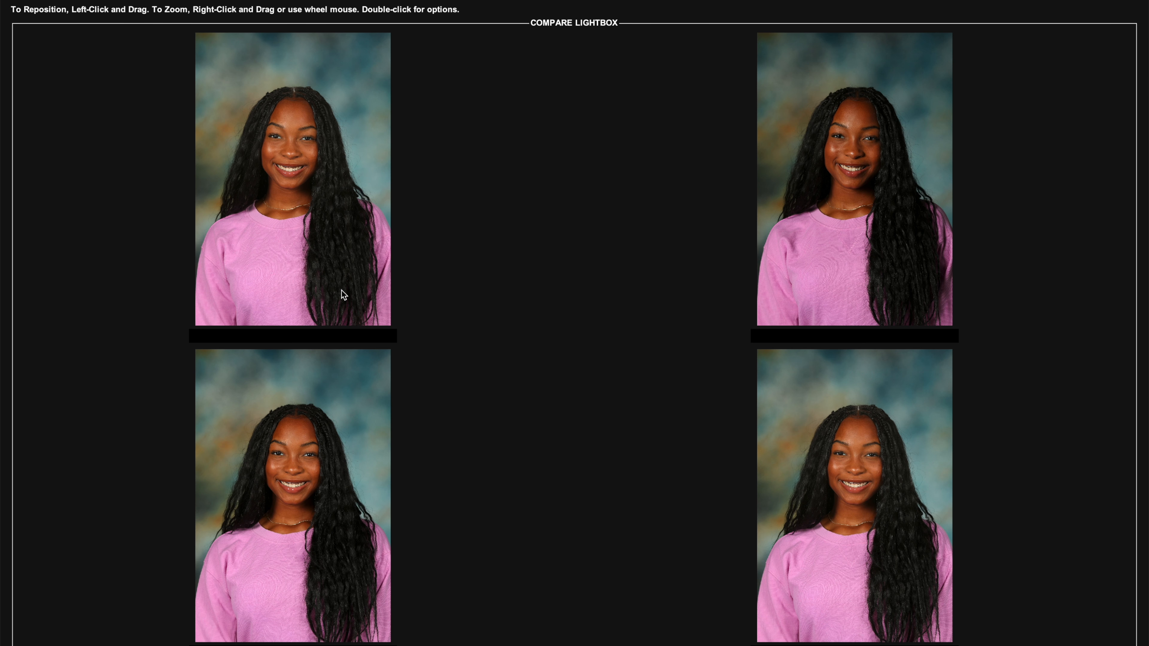
click(344, 295)
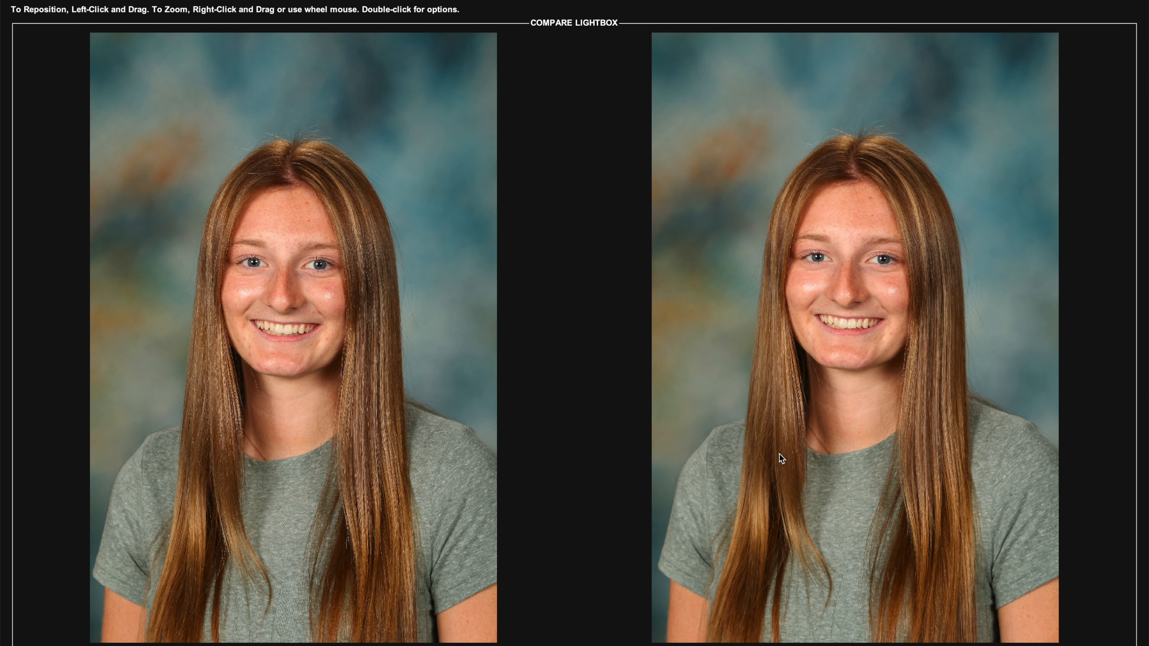
click(343, 389)
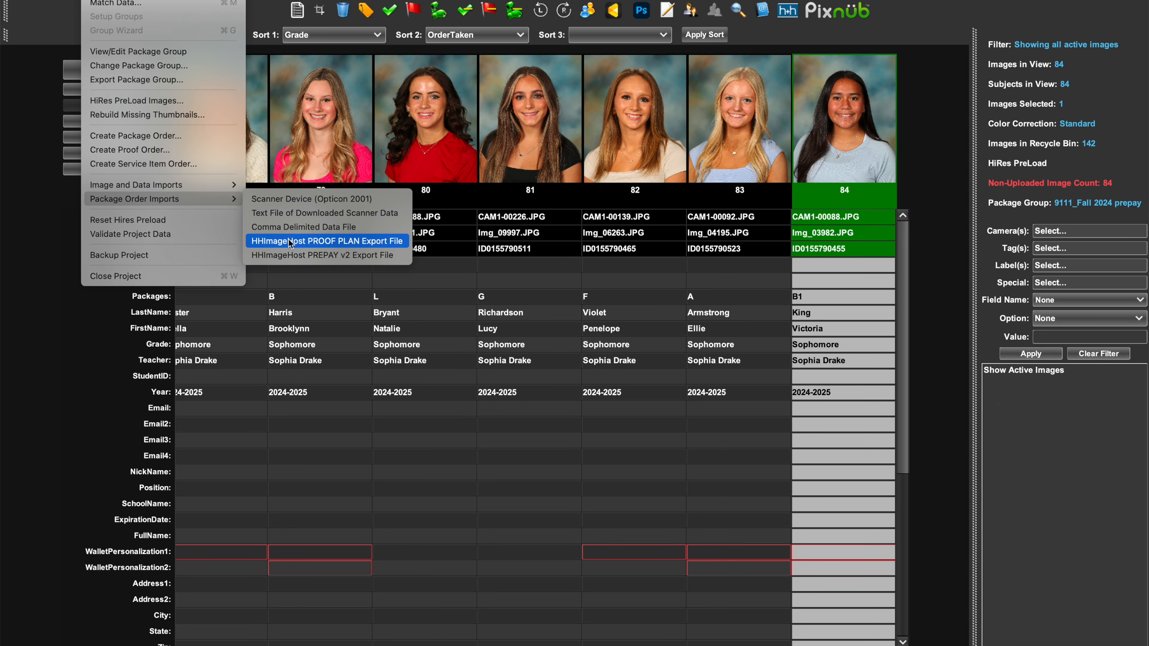
Import the HHImageHost PREPAY v2 export file Secondary Fall 2025_Studio-fulfilled Orders_09-27-25_21-10-44.csv as package orders.
click(290, 255)
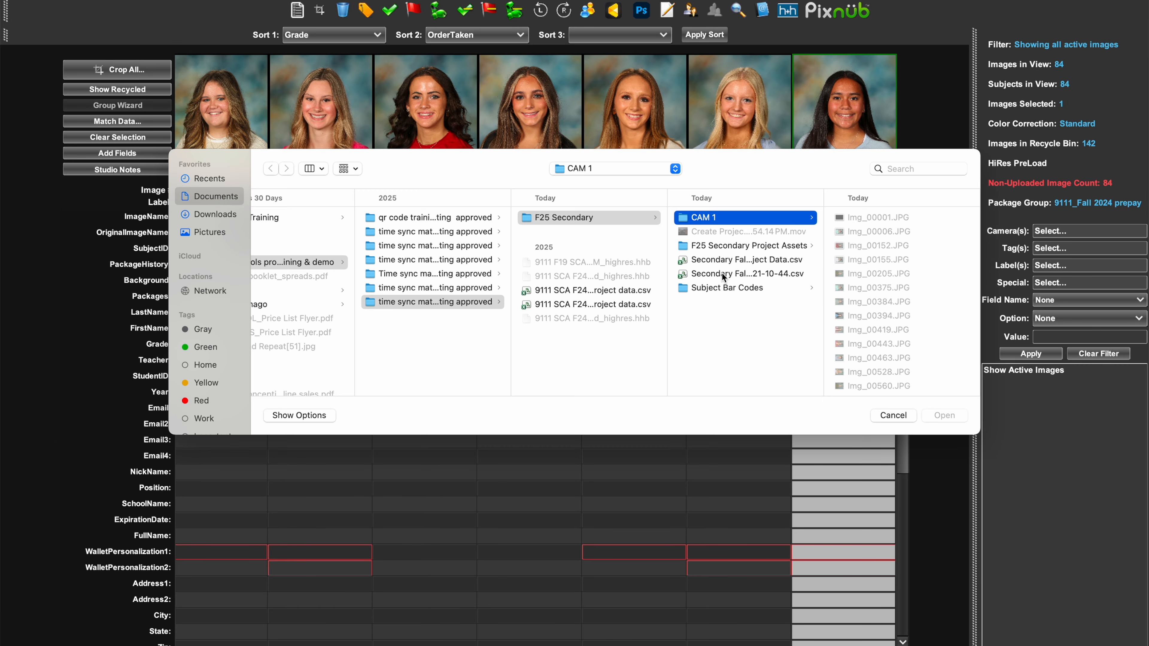
click(721, 273)
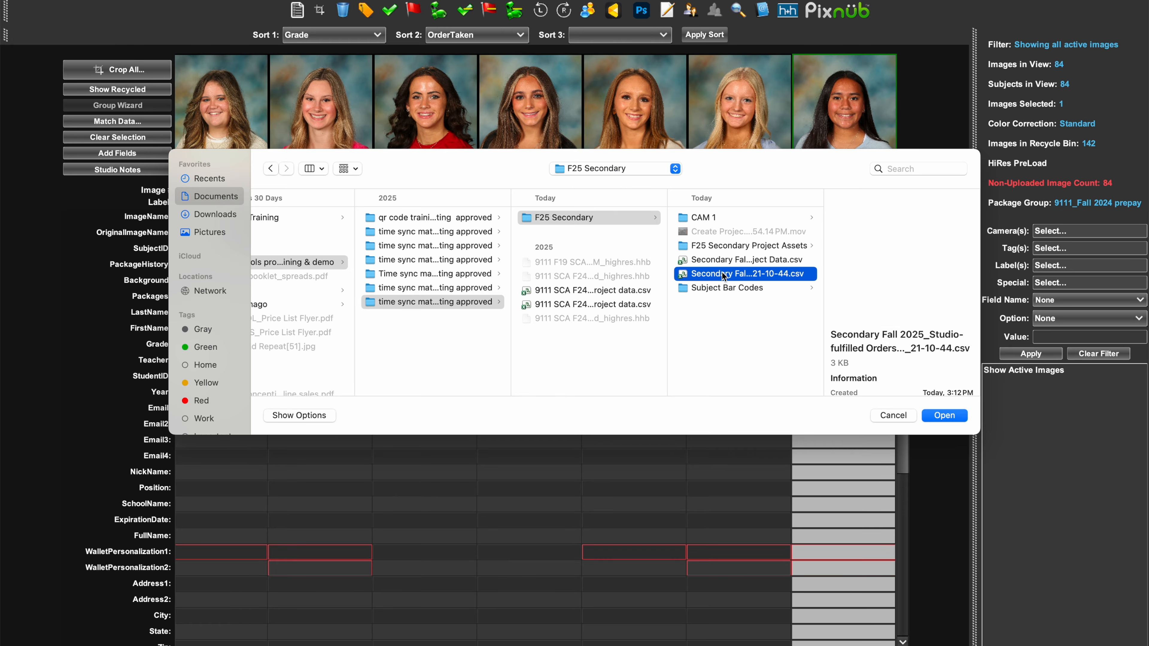
click(939, 415)
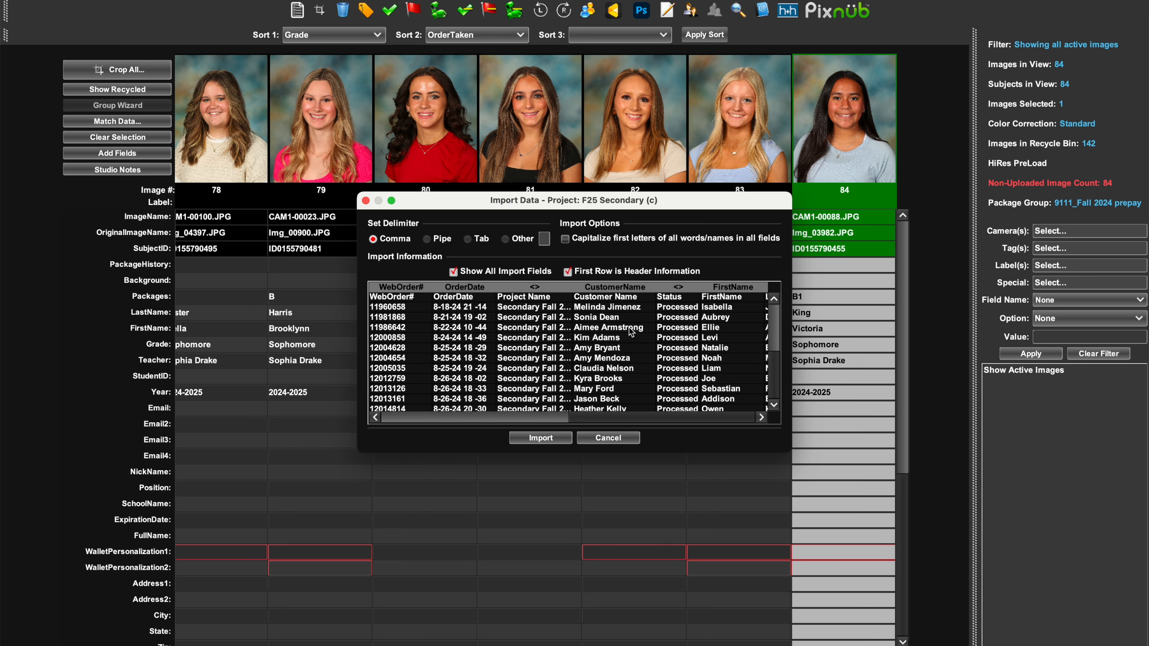
scroll(632, 338, right, 5)
scroll(632, 338, down, 2)
scroll(632, 338, right, 2)
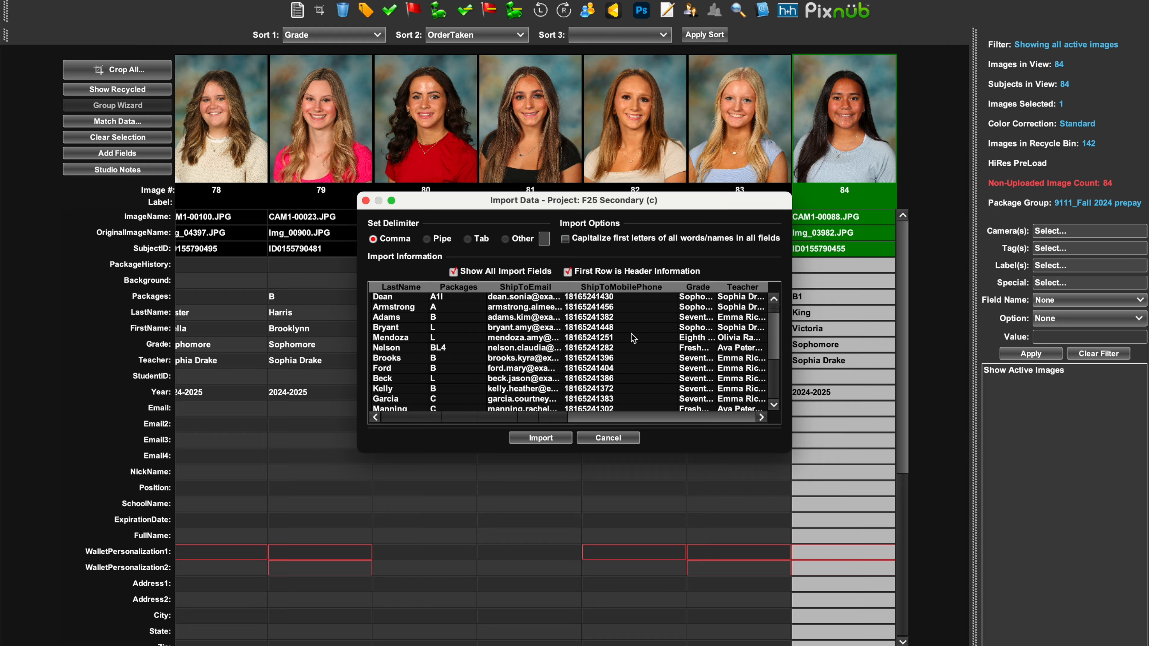
click(541, 438)
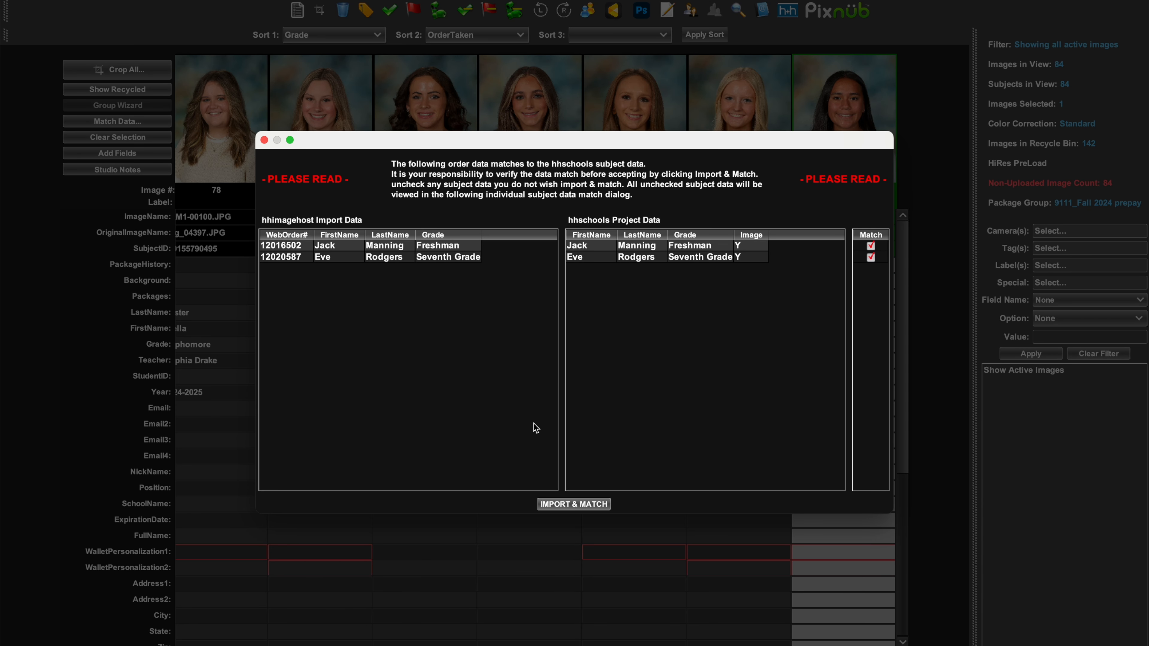
Accept the suggested order matches and manually match the remaining web order to the Seventh Grade subject.
click(569, 504)
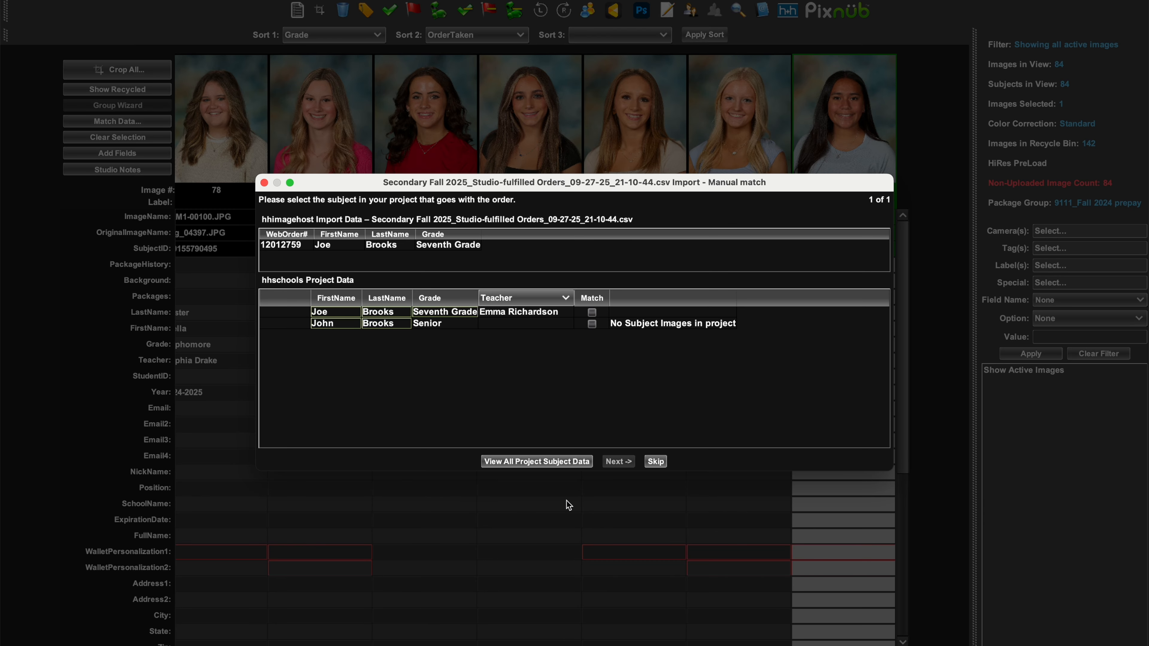
click(592, 315)
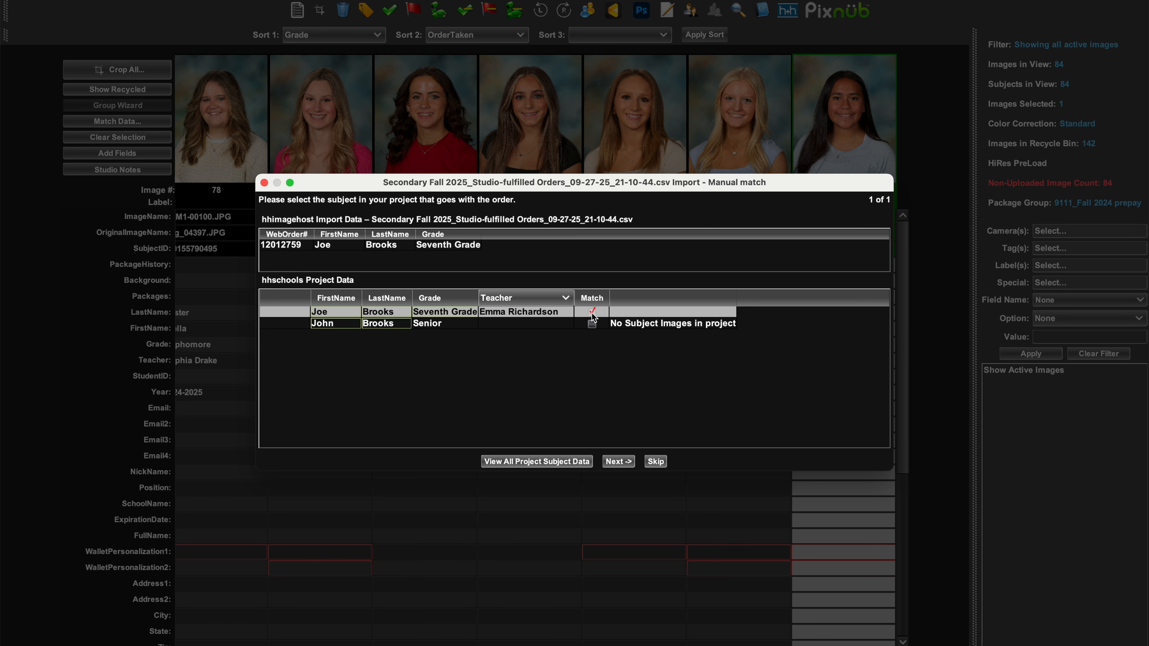
click(618, 461)
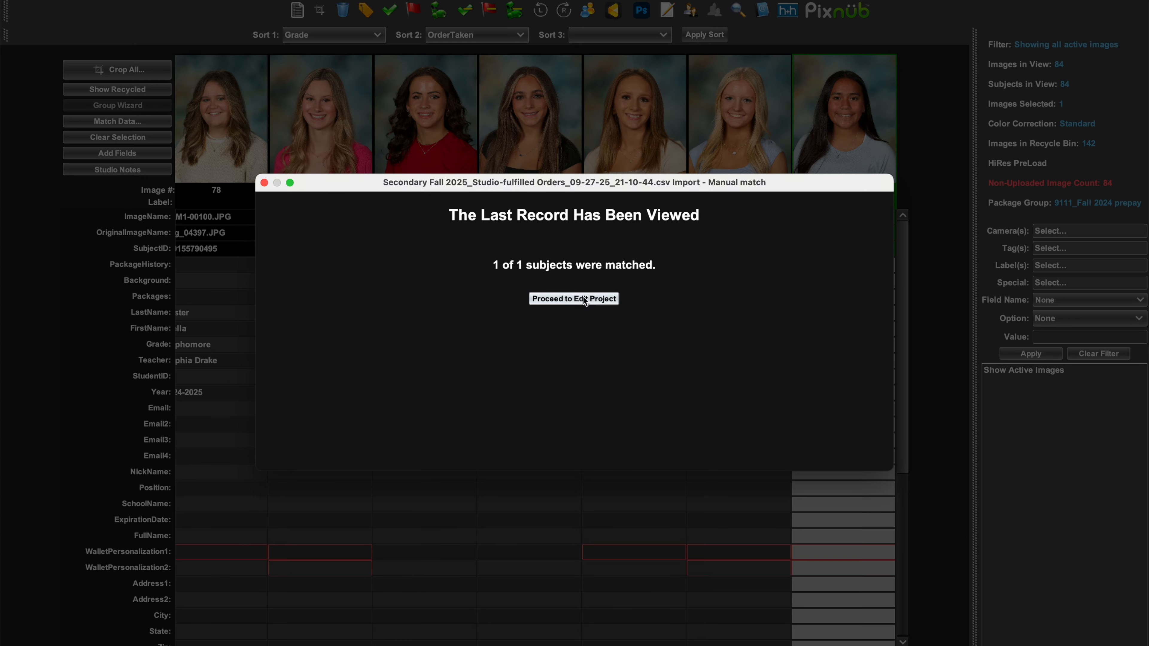
click(574, 299)
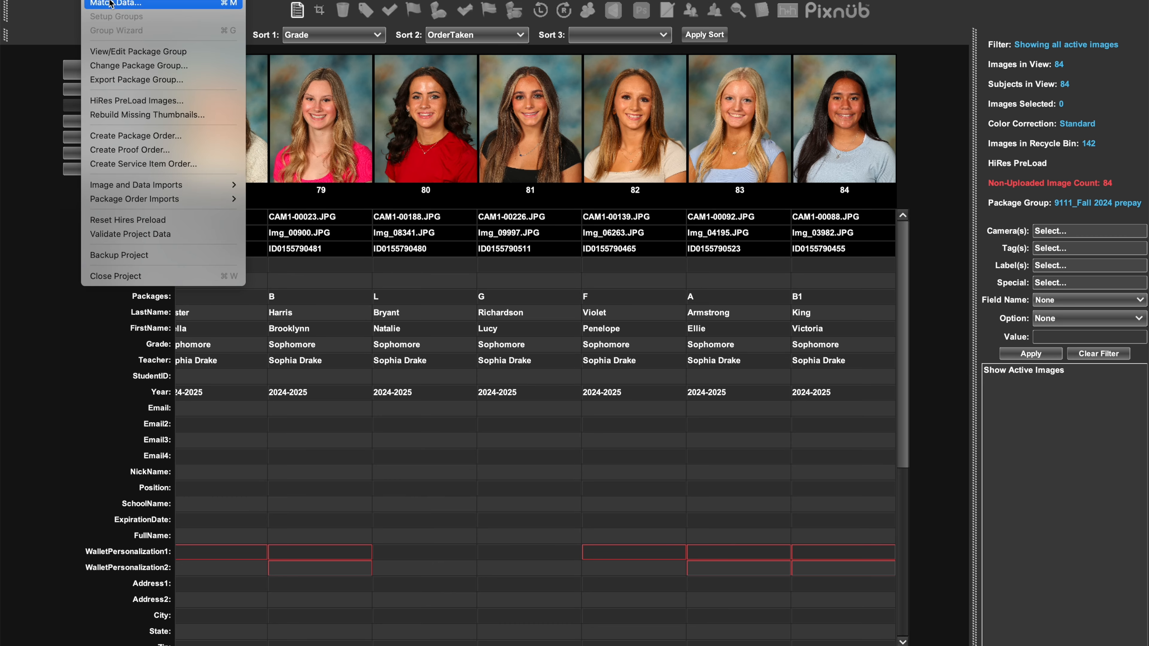
Start the HiRes PreLoad upload for all active images in the project.
click(120, 100)
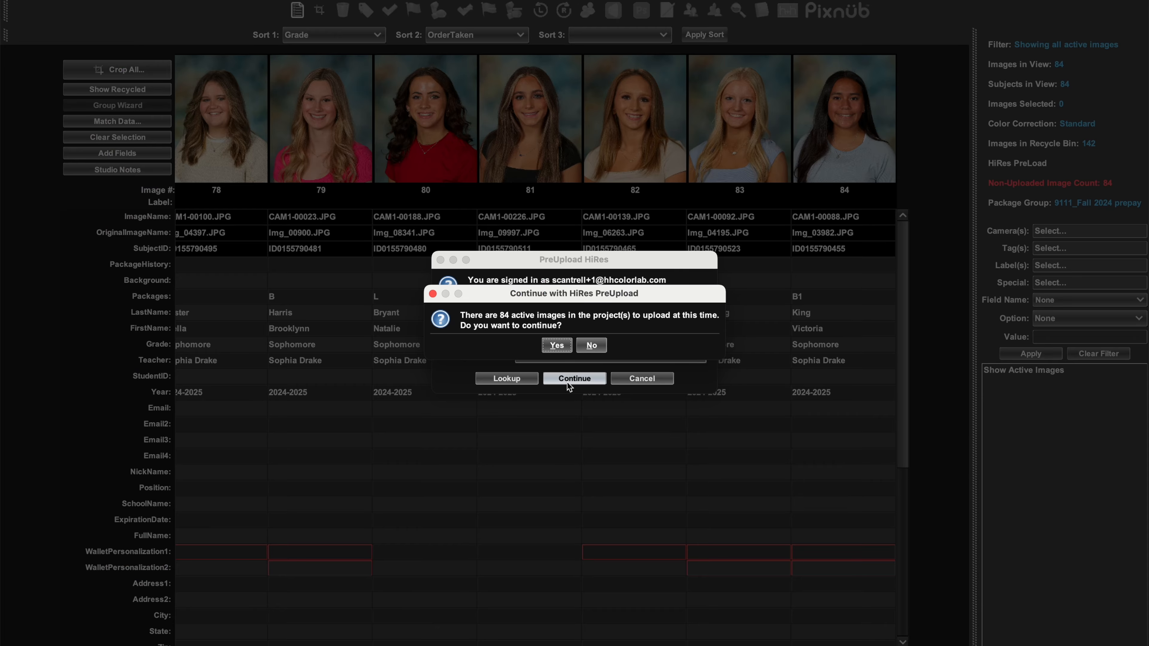
click(561, 350)
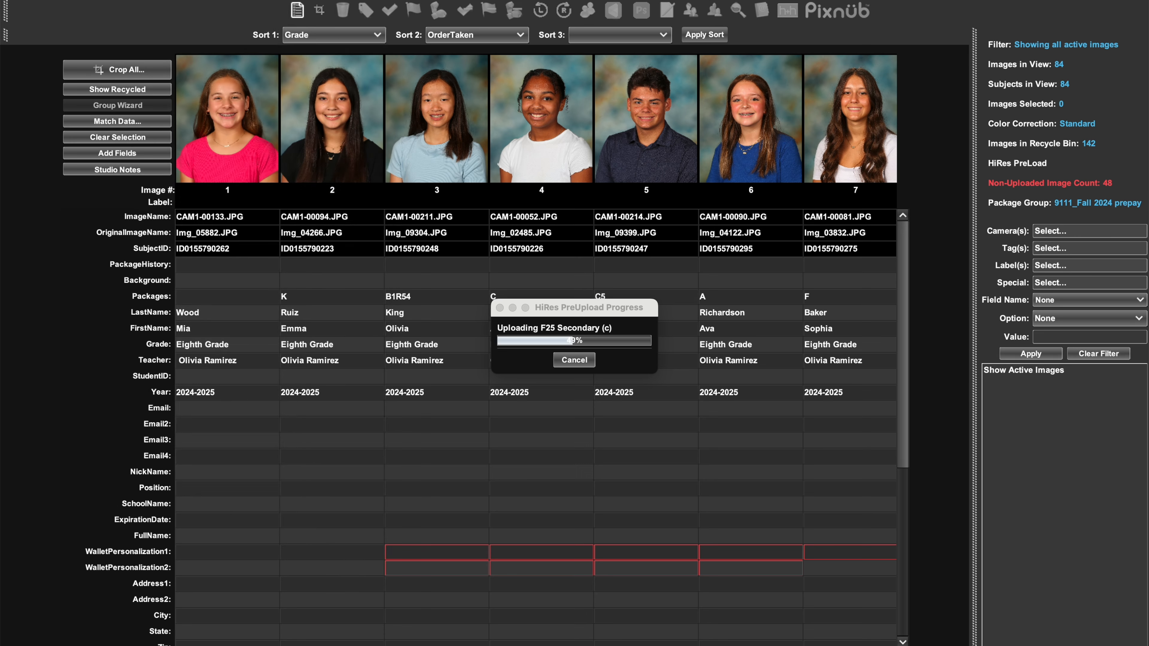
Review the product graphics set for the luggage tag and the 2-sided metal ornament.
click(140, 1)
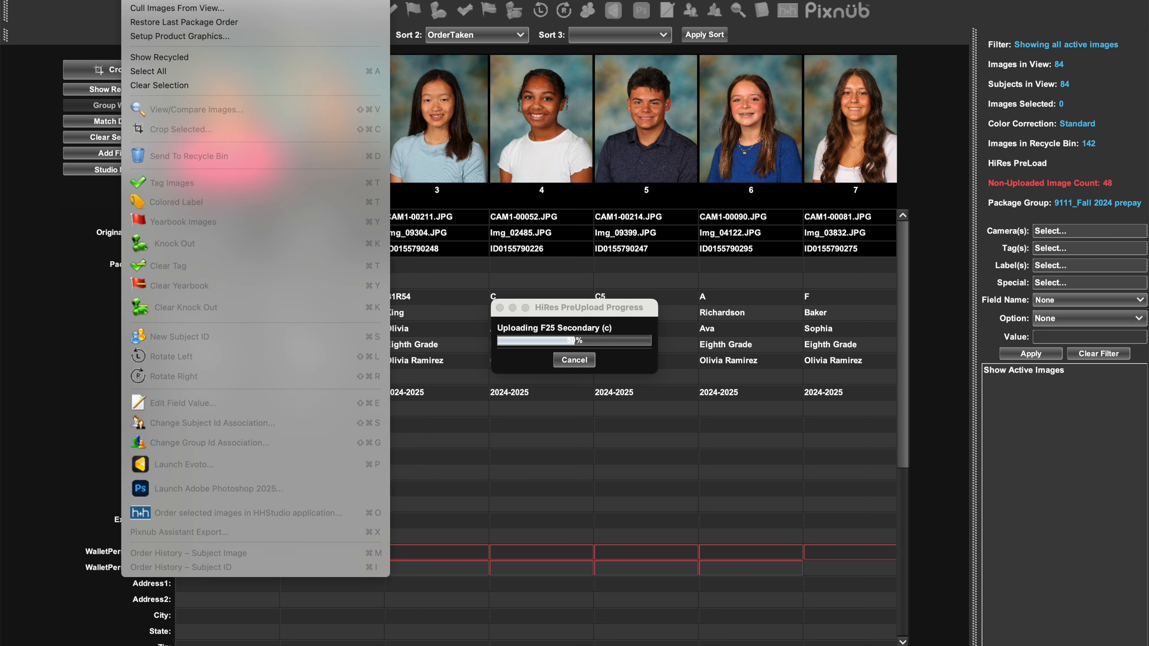
click(162, 35)
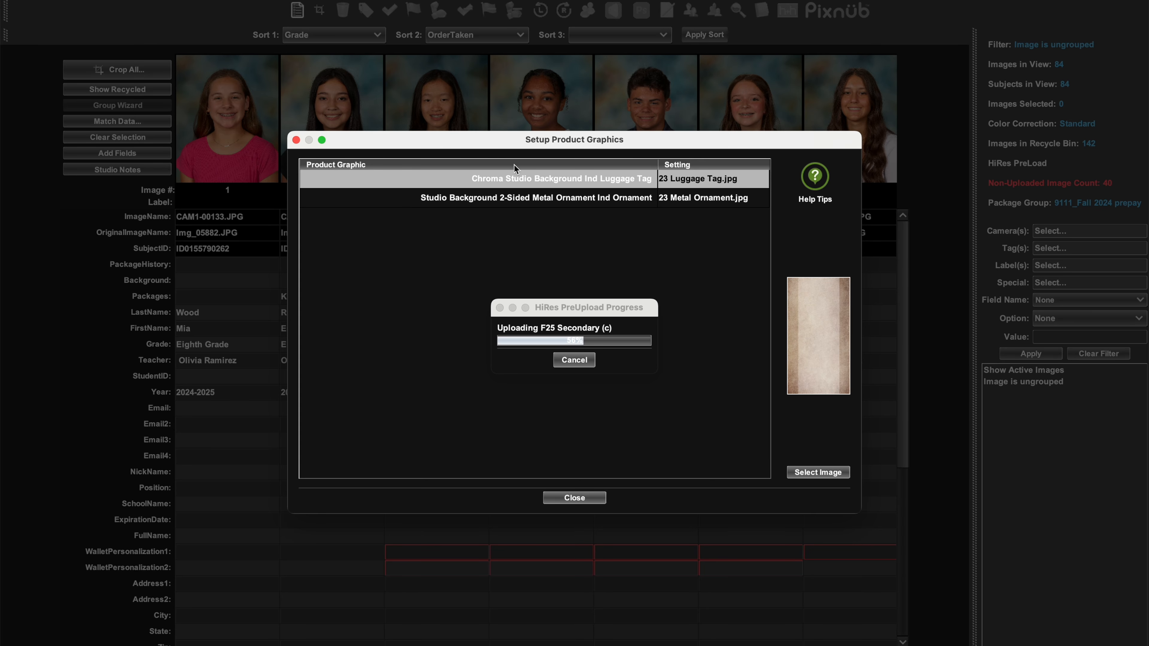
click(685, 207)
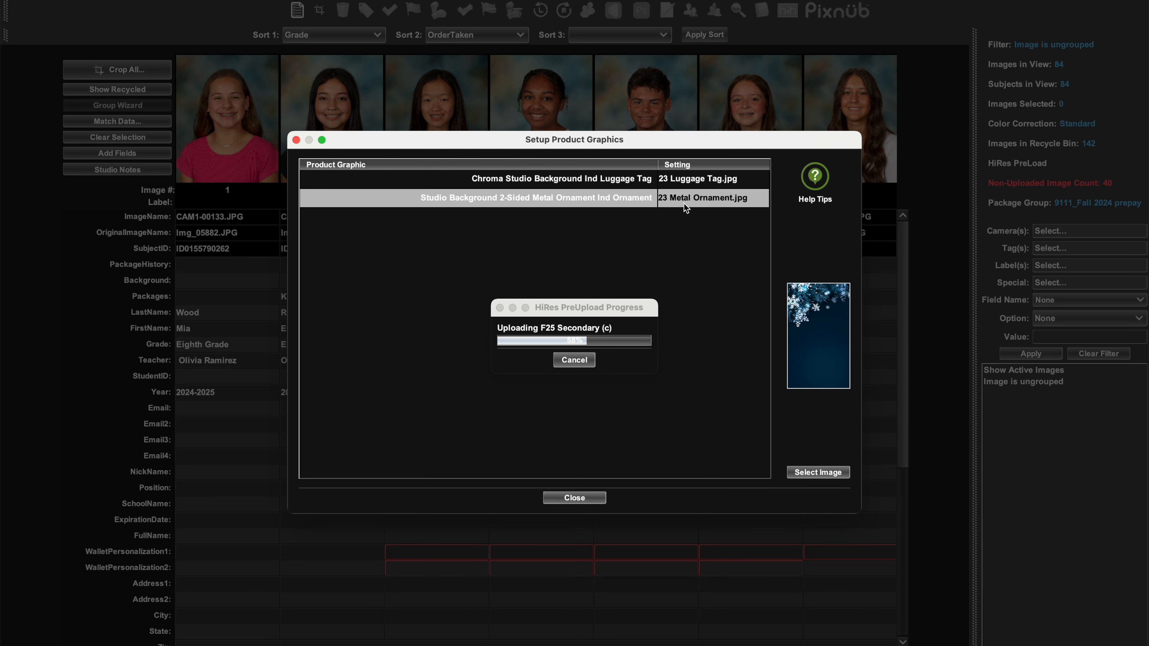
click(593, 501)
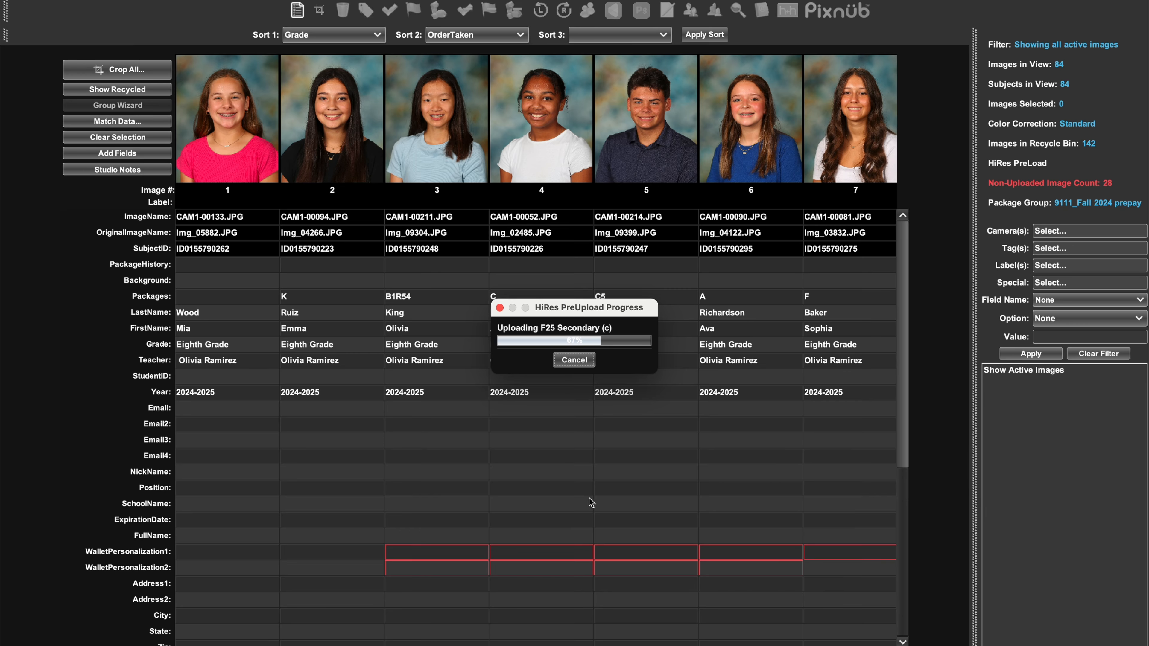
Crop all images, enlarging and repositioning the first portrait, and apply its crop forward to all remaining images.
click(126, 72)
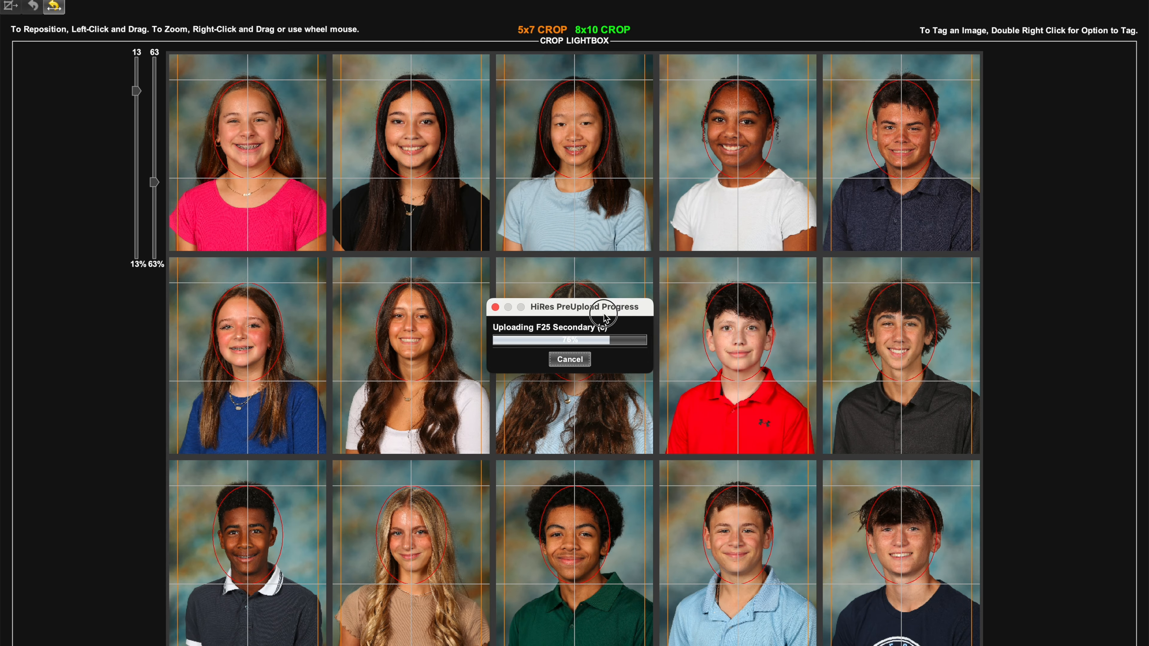
click(255, 144)
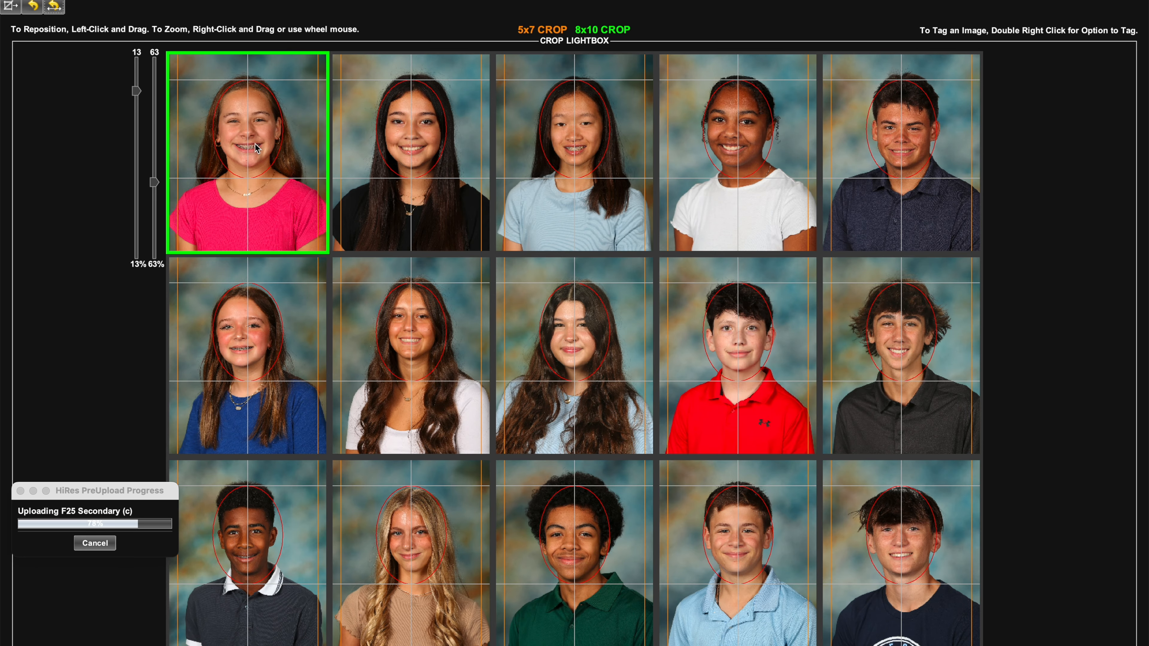
scroll(254, 143, up, 4)
drag(254, 143, 256, 156)
key(f)
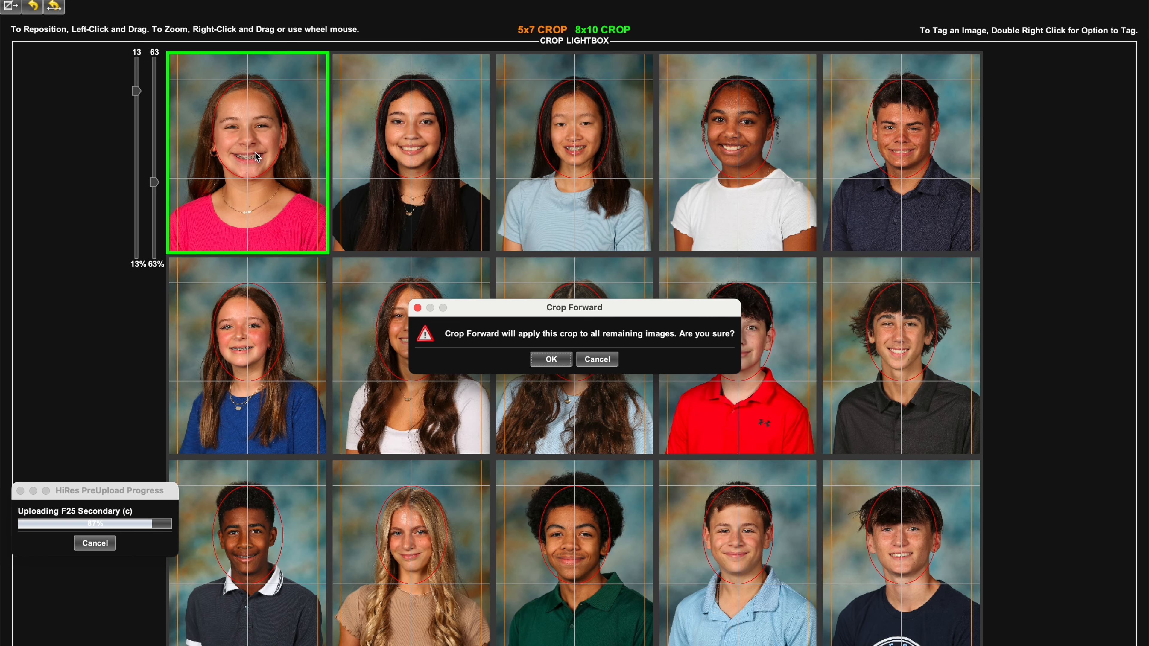
click(538, 355)
Fine-tune the crop of individual portraits in the second row and dismiss the upload messages.
drag(245, 348, 249, 348)
scroll(249, 348, up, 3)
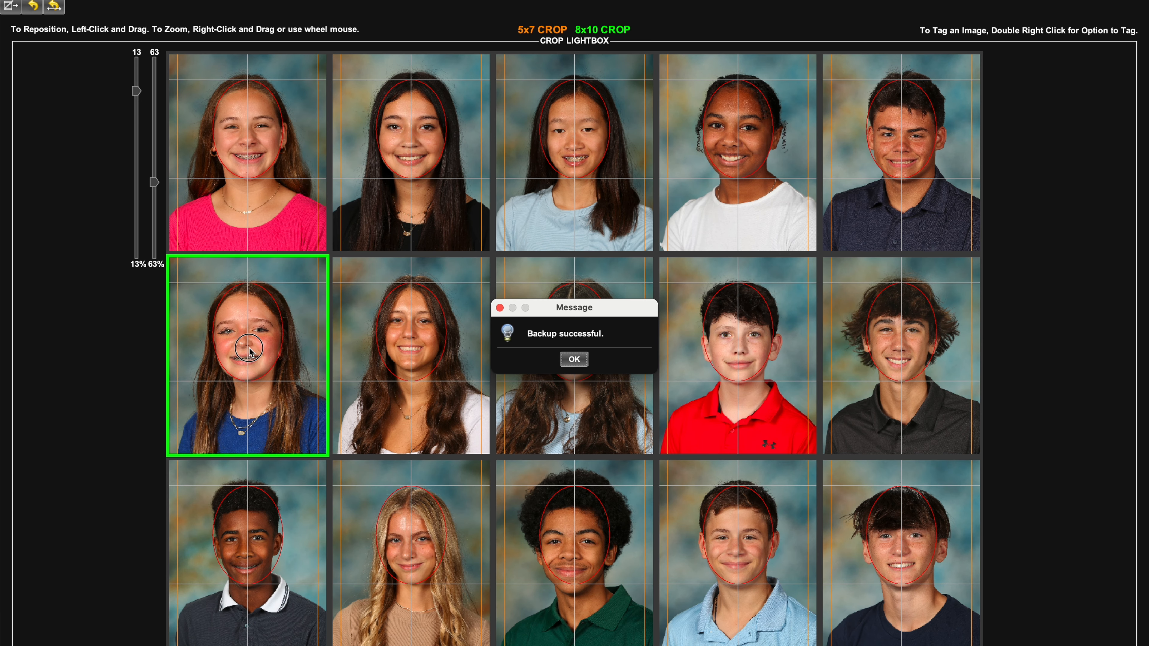
click(570, 361)
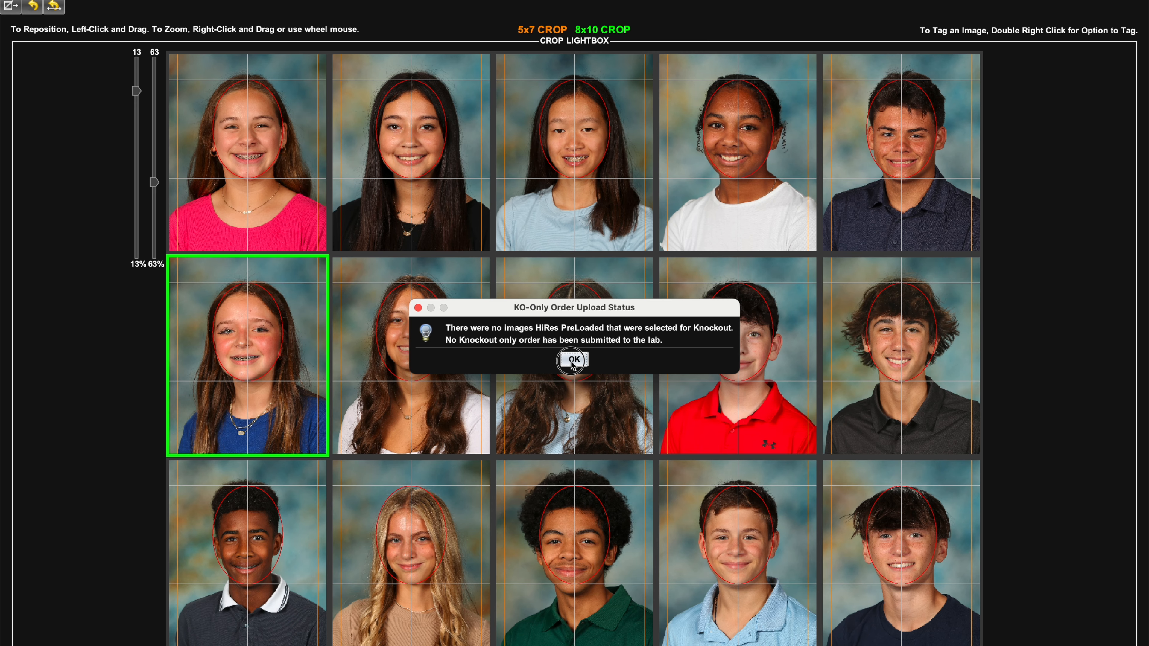
click(573, 361)
drag(430, 336, 428, 338)
Proceed to the service item crops, enlarge the first portrait and apply its crop forward to the remaining service items.
click(592, 556)
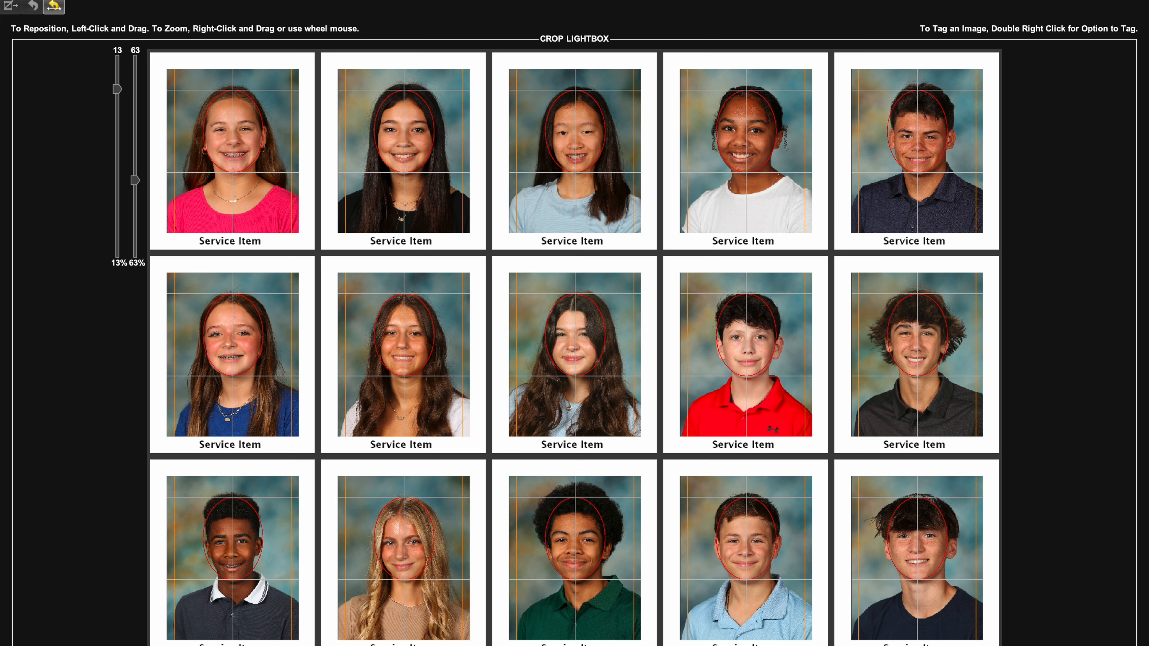
click(252, 147)
scroll(248, 152, up, 4)
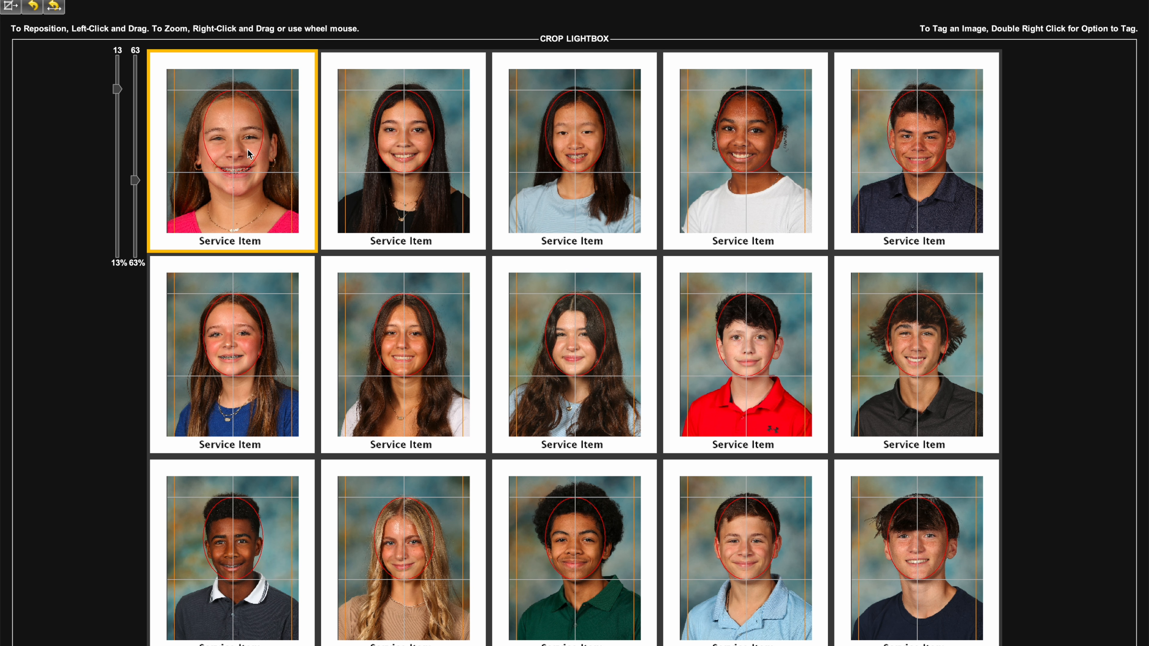
key(f)
key(Return)
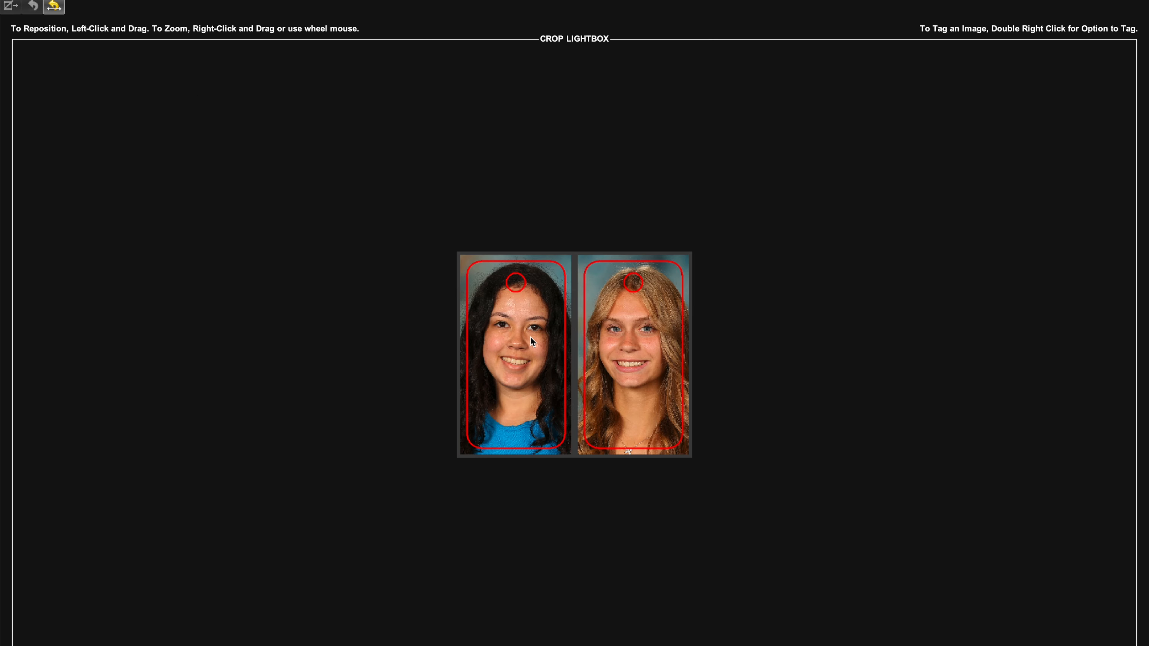
Shrink the first luggage tag portrait's crop, apply it forward to the other tag and advance through the following product crops.
click(530, 337)
scroll(530, 337, down, 4)
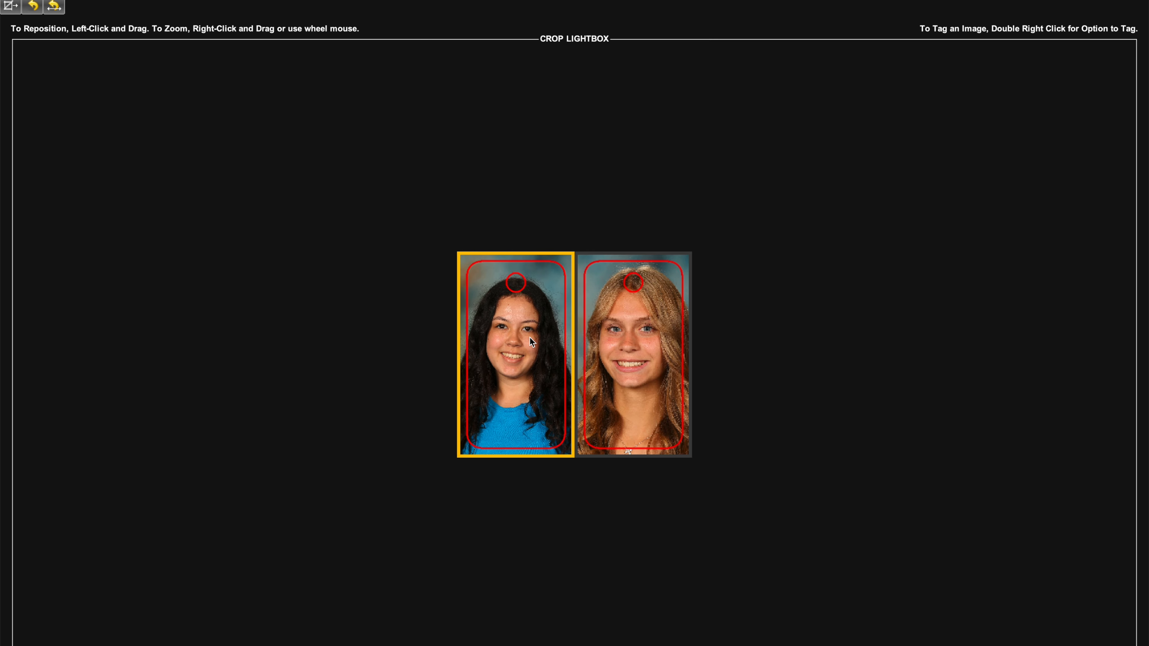
key(f)
click(533, 358)
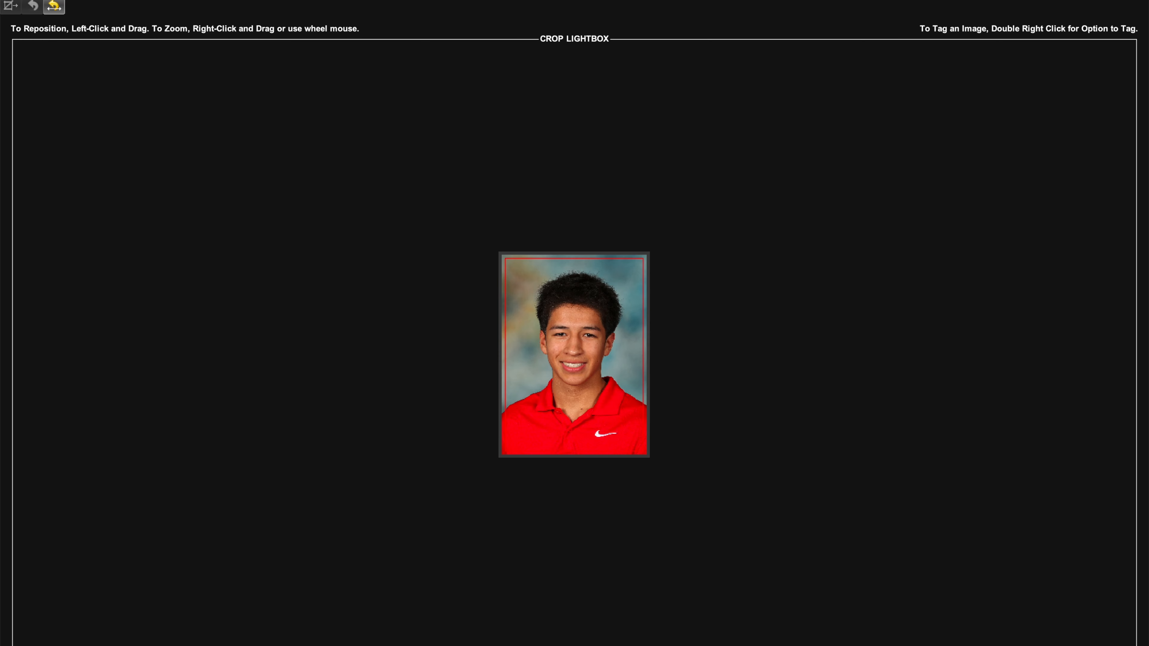
key(Page_Down)
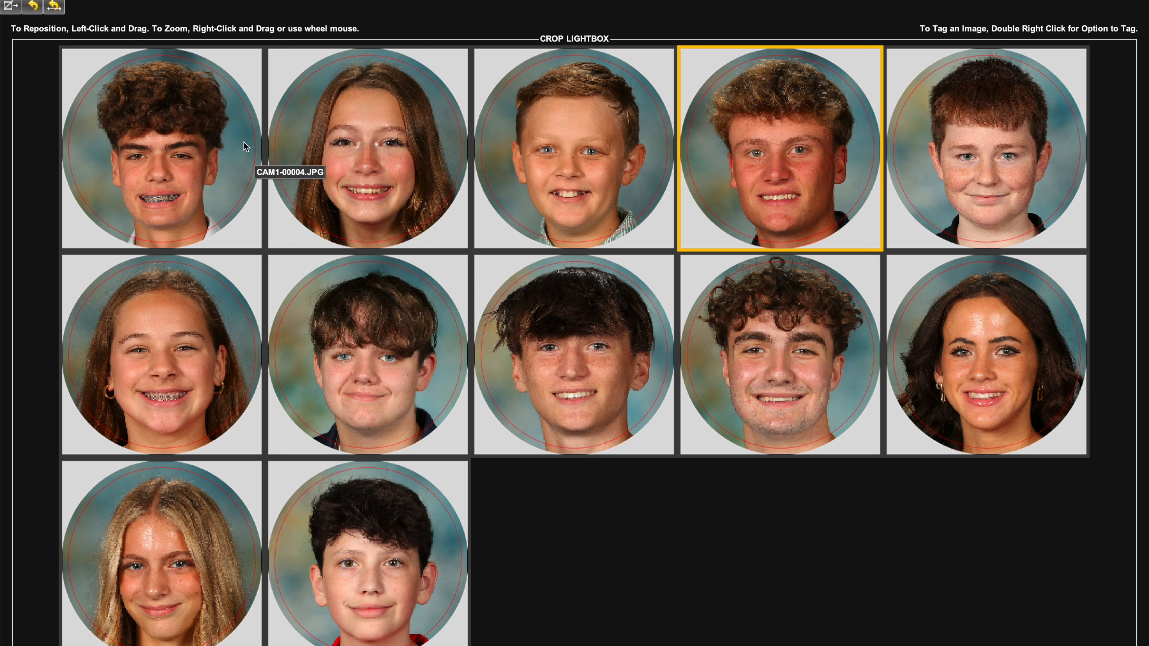
Shrink the first circular portrait, shift it slightly upward and apply its crop forward to all the remaining circular portraits.
click(244, 141)
scroll(244, 142, down, 5)
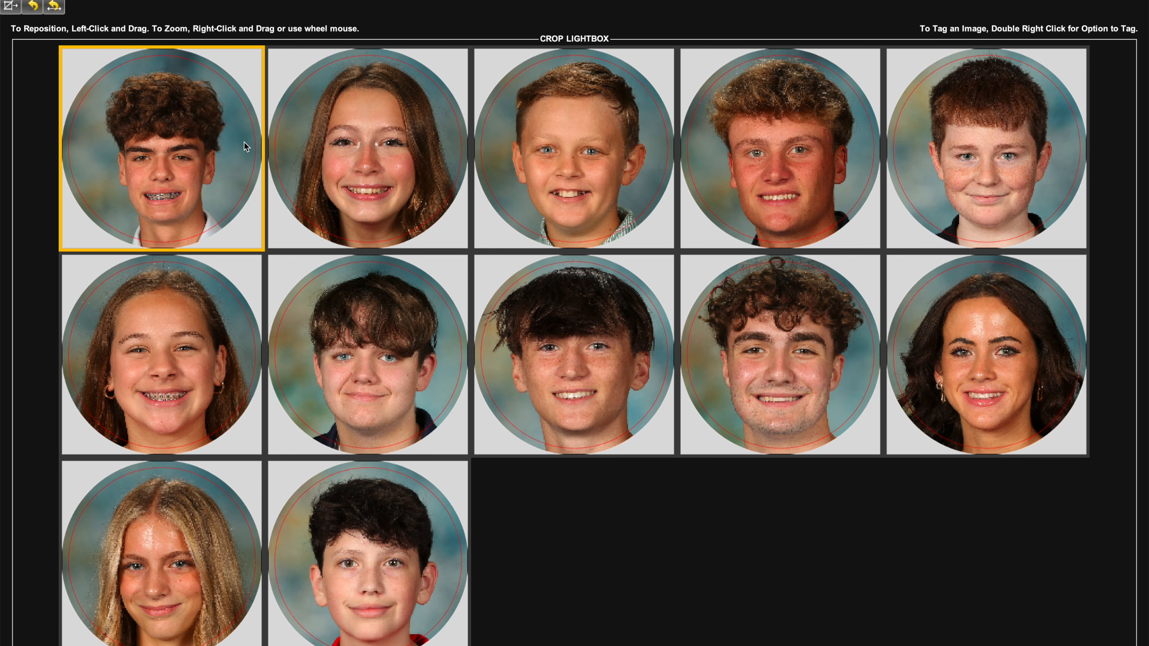
scroll(244, 141, down, 3)
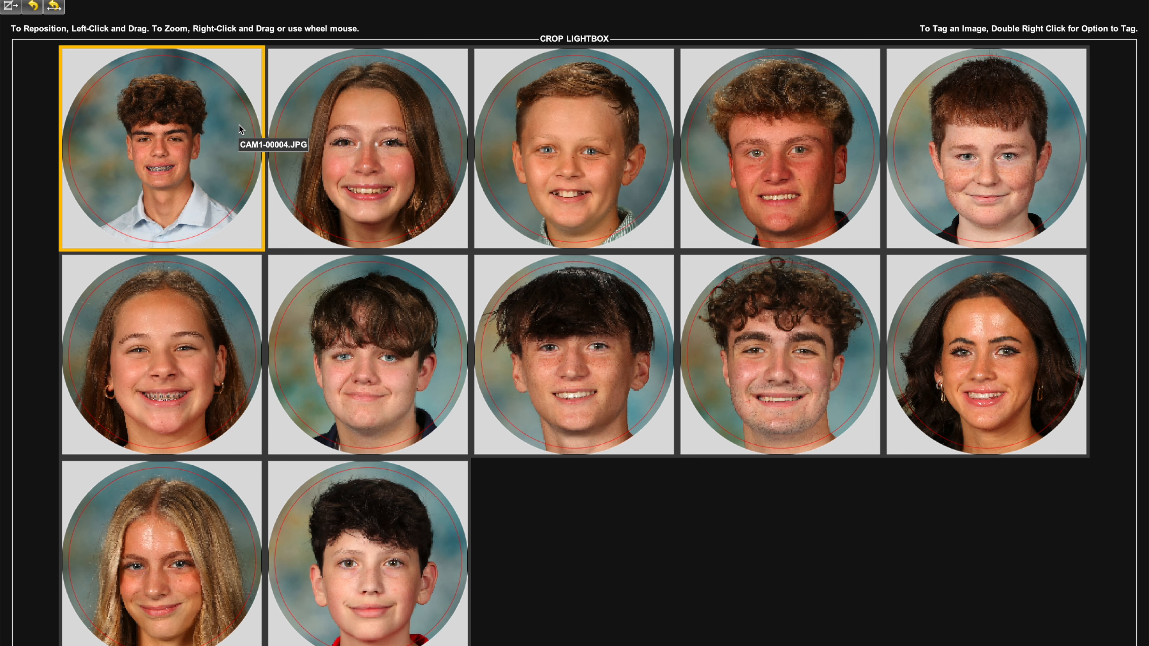
drag(239, 125, 240, 118)
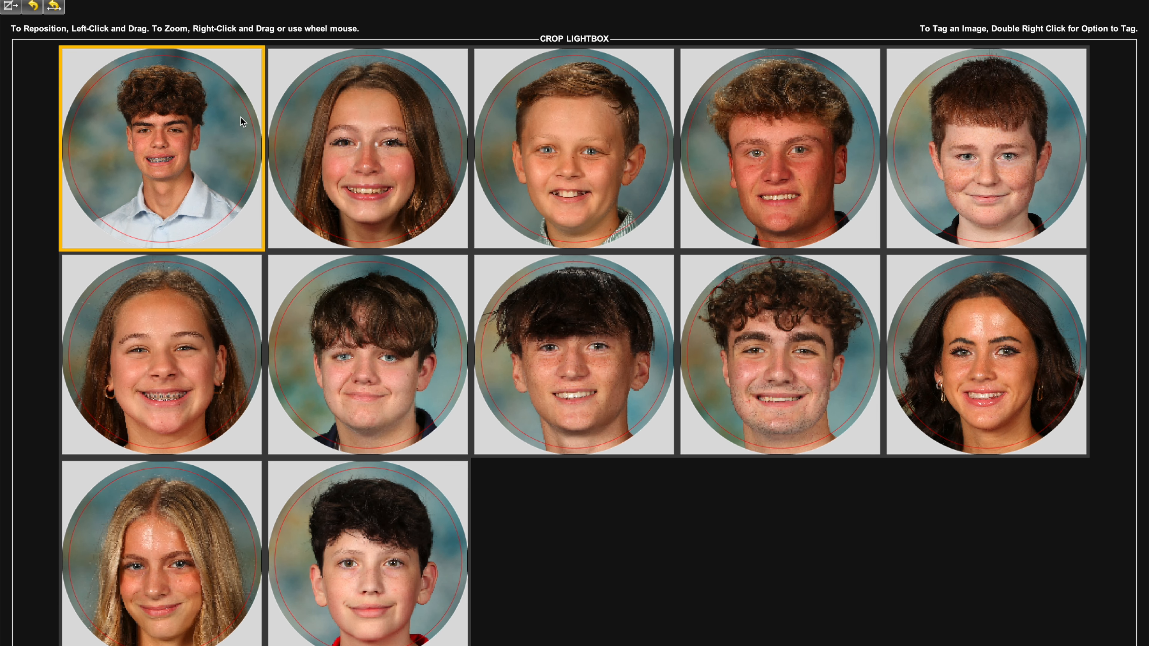
key(ctrl+a)
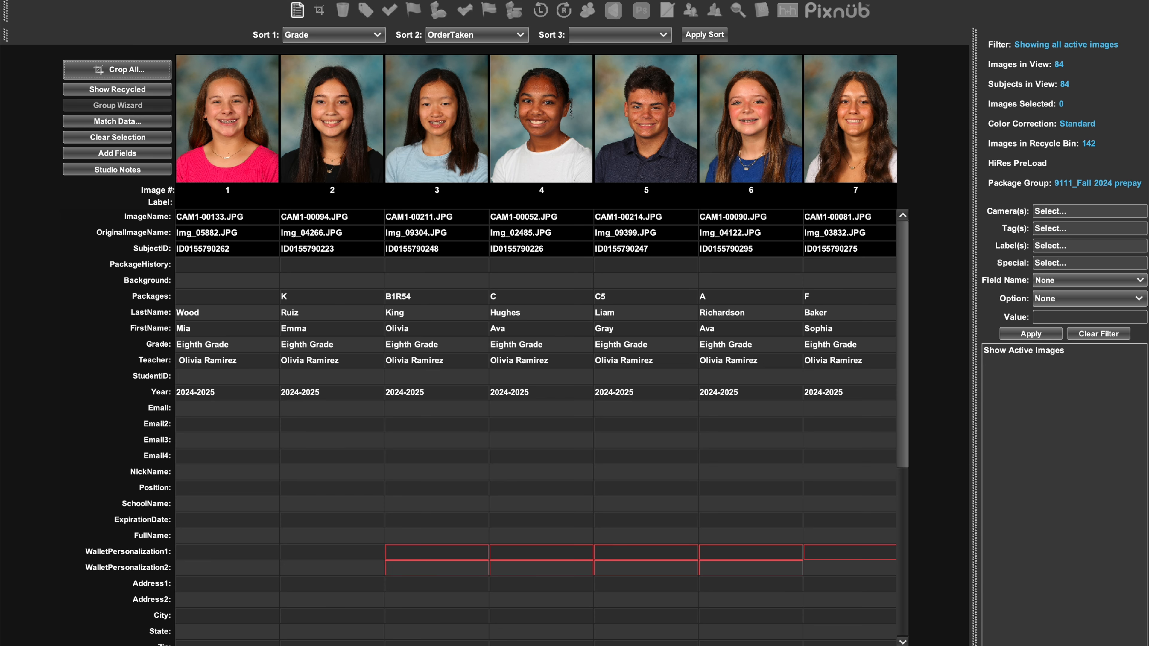
Select all project images and set their SchoolName field value to Secondary School.
key(ctrl+a)
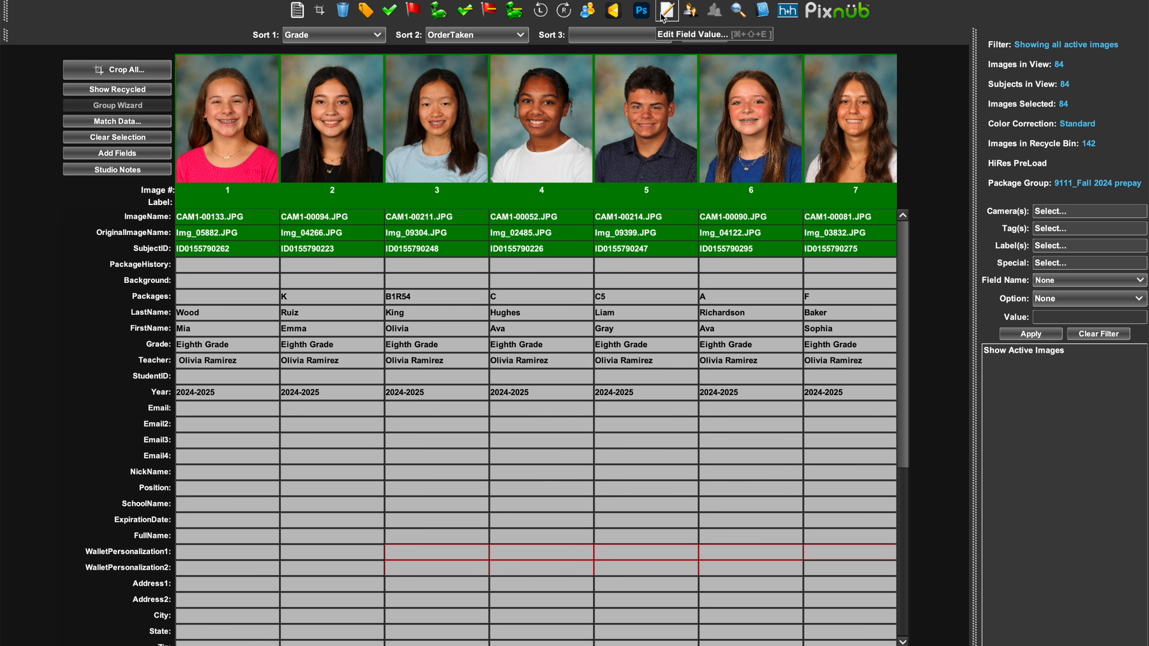
click(666, 10)
click(600, 311)
key(s)
click(600, 310)
click(589, 330)
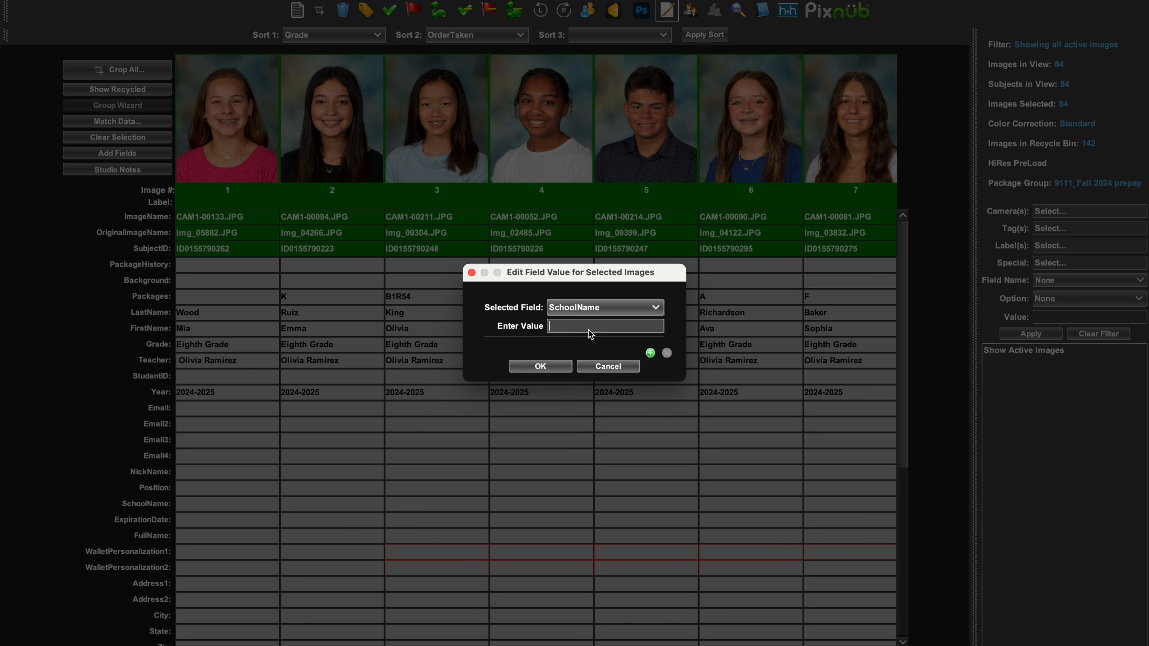
text(Secondary School)
click(559, 370)
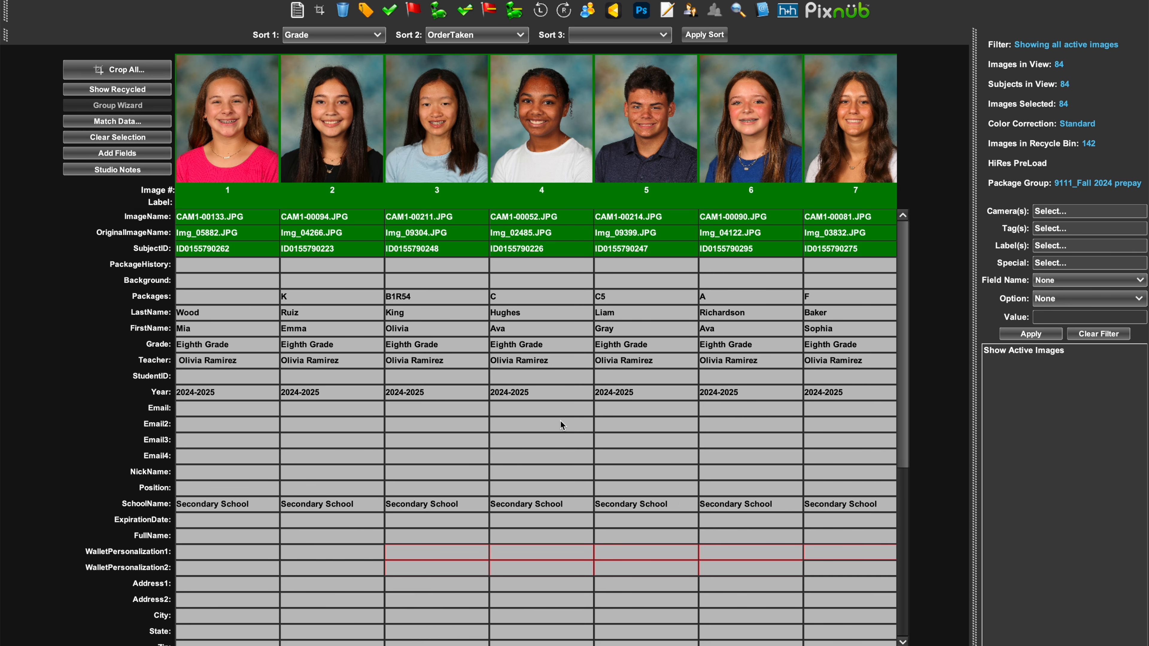
Clear the full image selection and start a package order for the project described as F25 Secondary School Package Order.
click(218, 146)
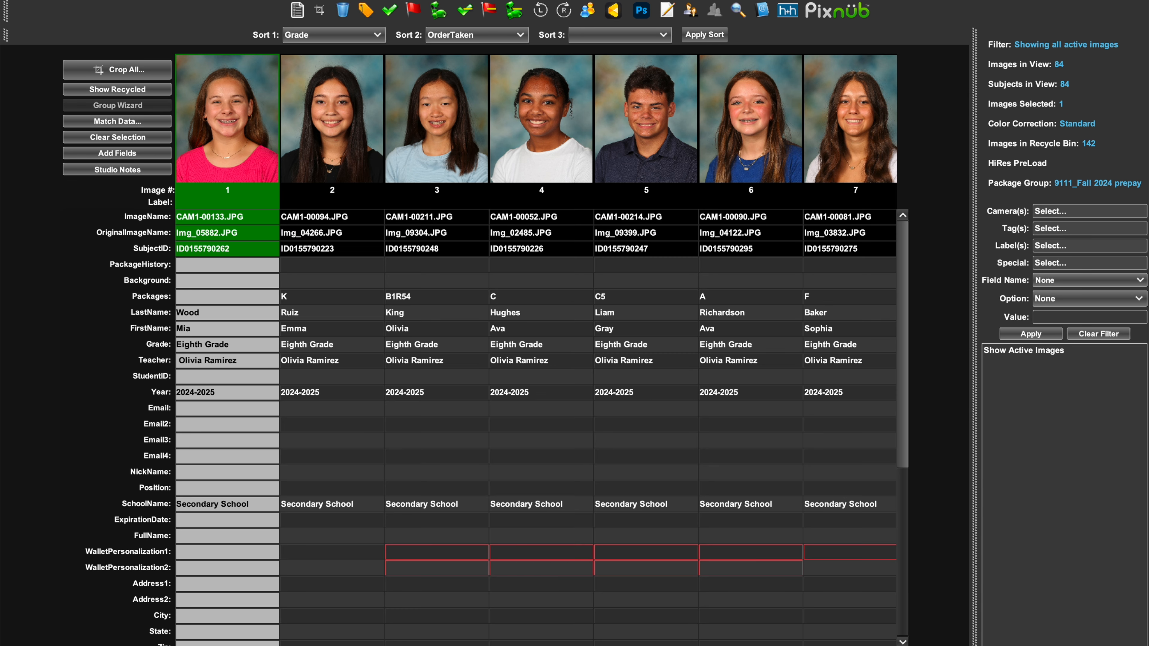
click(100, 1)
click(141, 126)
click(557, 358)
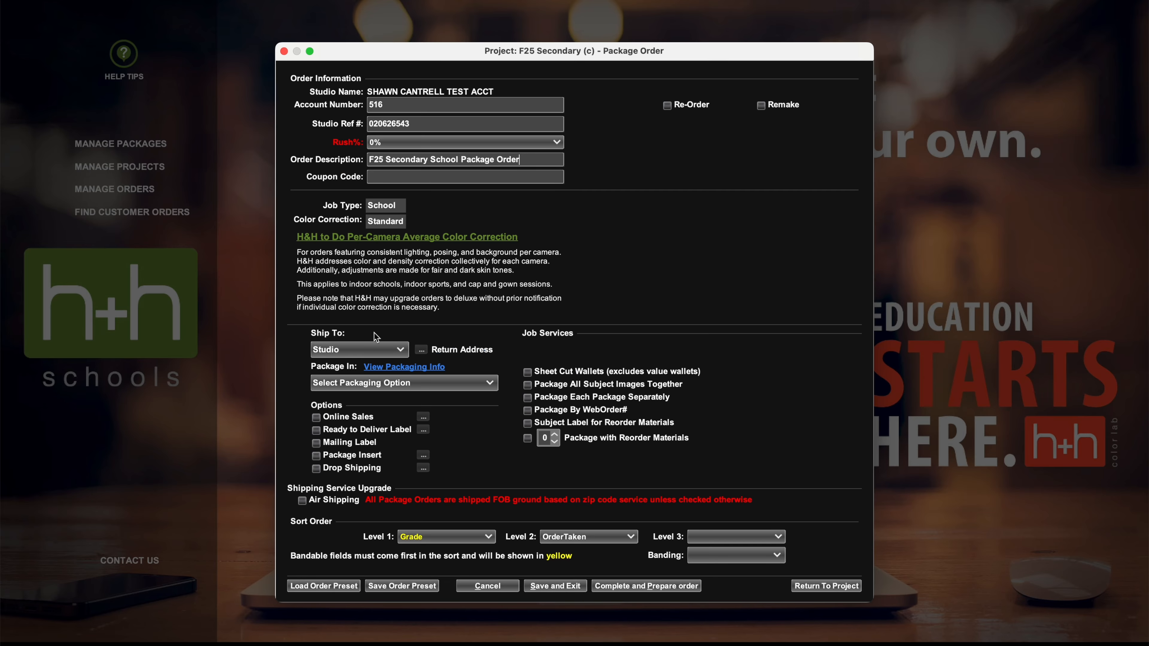
Package the order in RTD Envelopes Closed-Portrait and enable online sales, posting to the Imago project with No Crop.
click(374, 383)
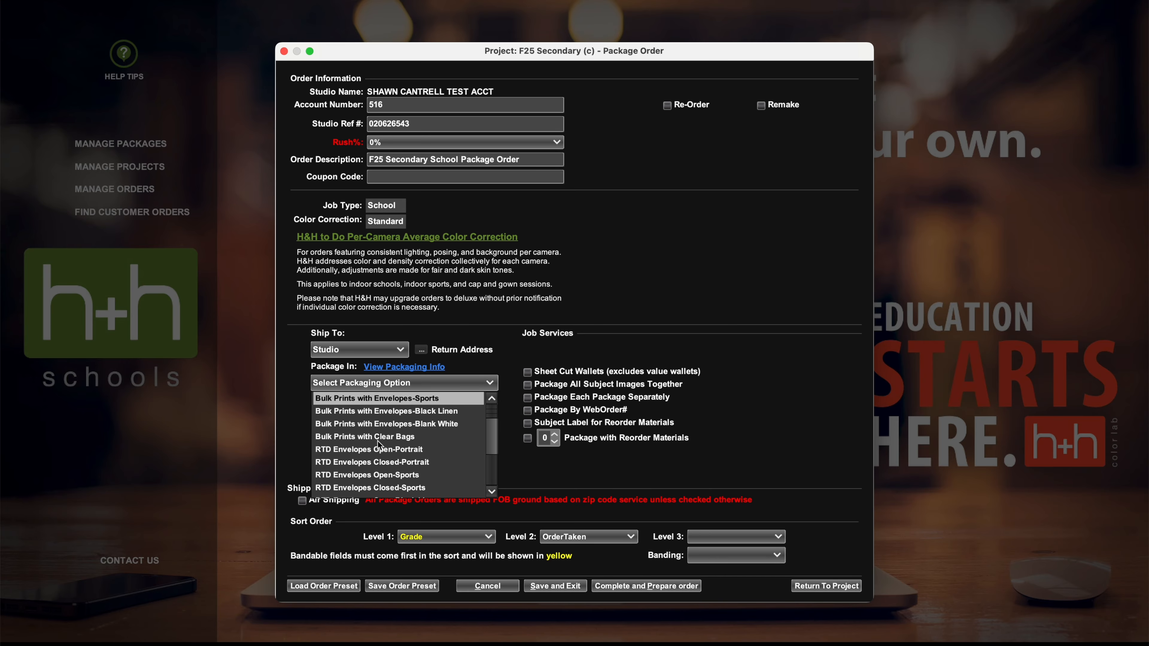
scroll(379, 445, down, 1)
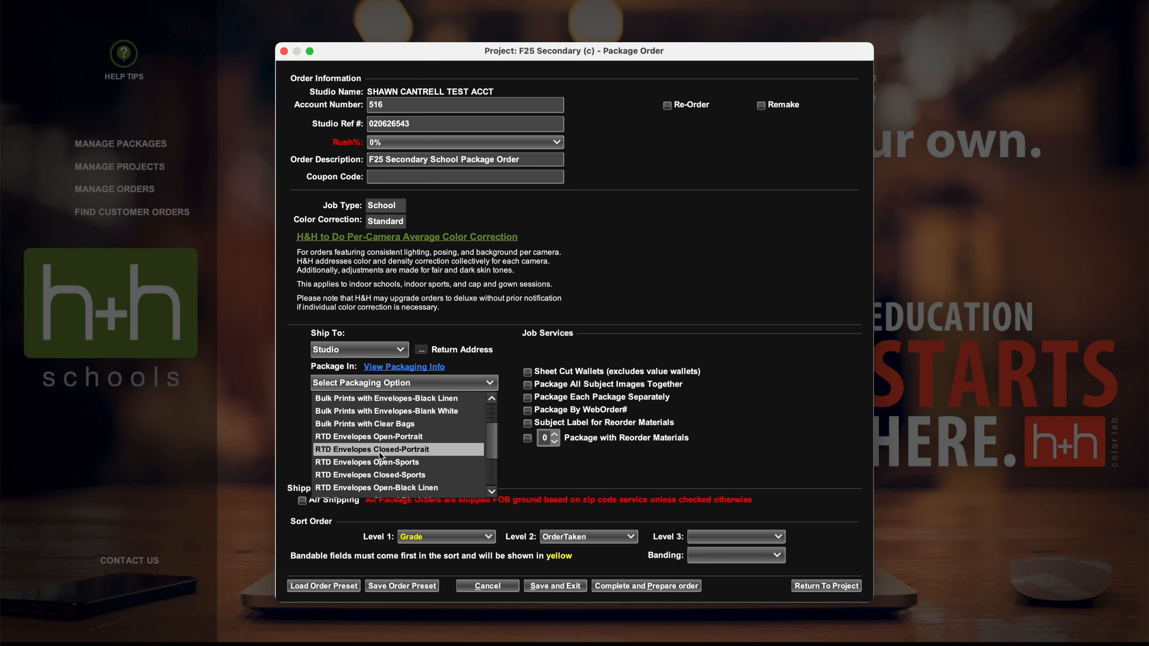
click(380, 450)
click(361, 419)
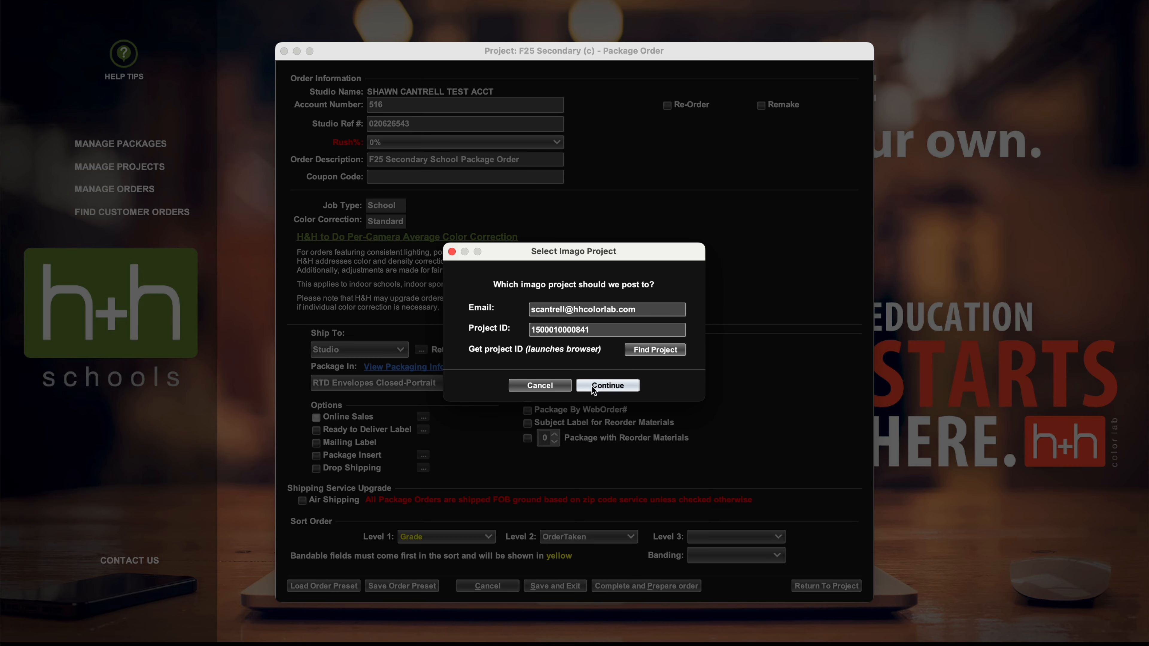
click(600, 384)
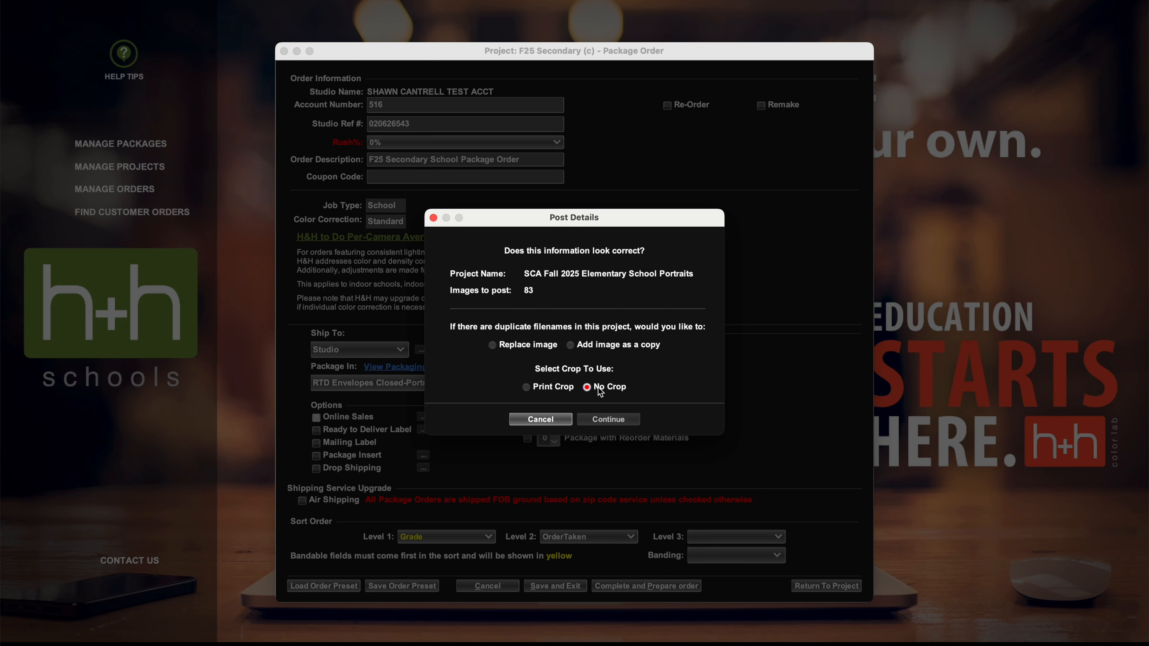
click(604, 419)
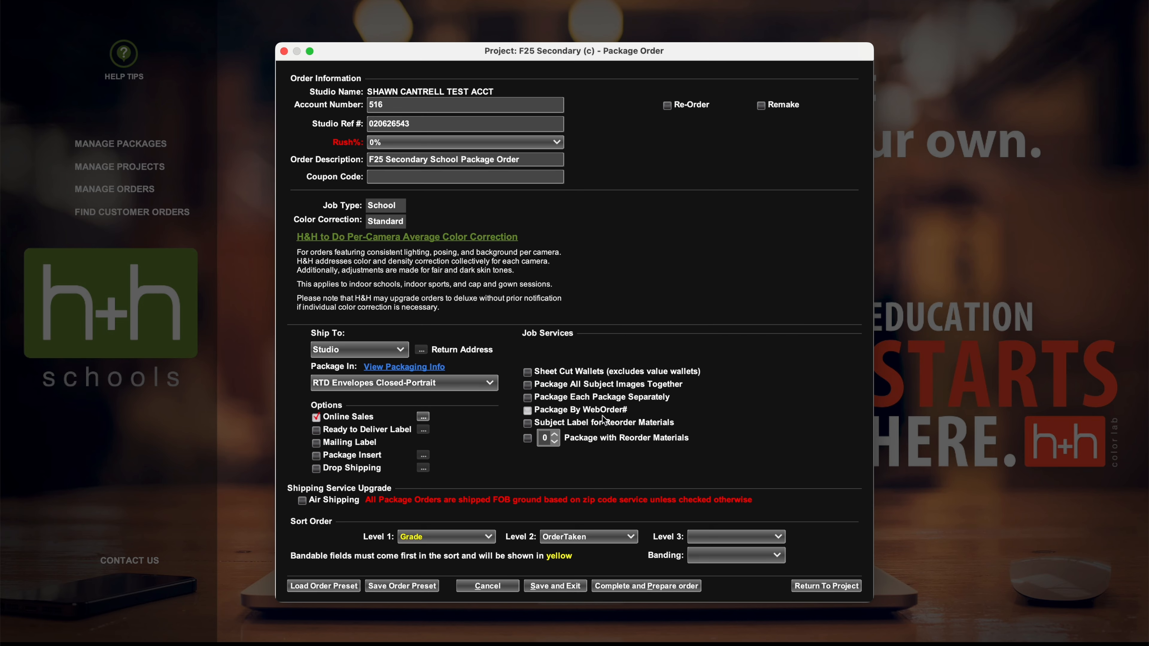
Enable the Ready to Deliver Label and add 8x10 package insert #2 with its graphic from the Graphic Images folder.
click(385, 432)
click(546, 447)
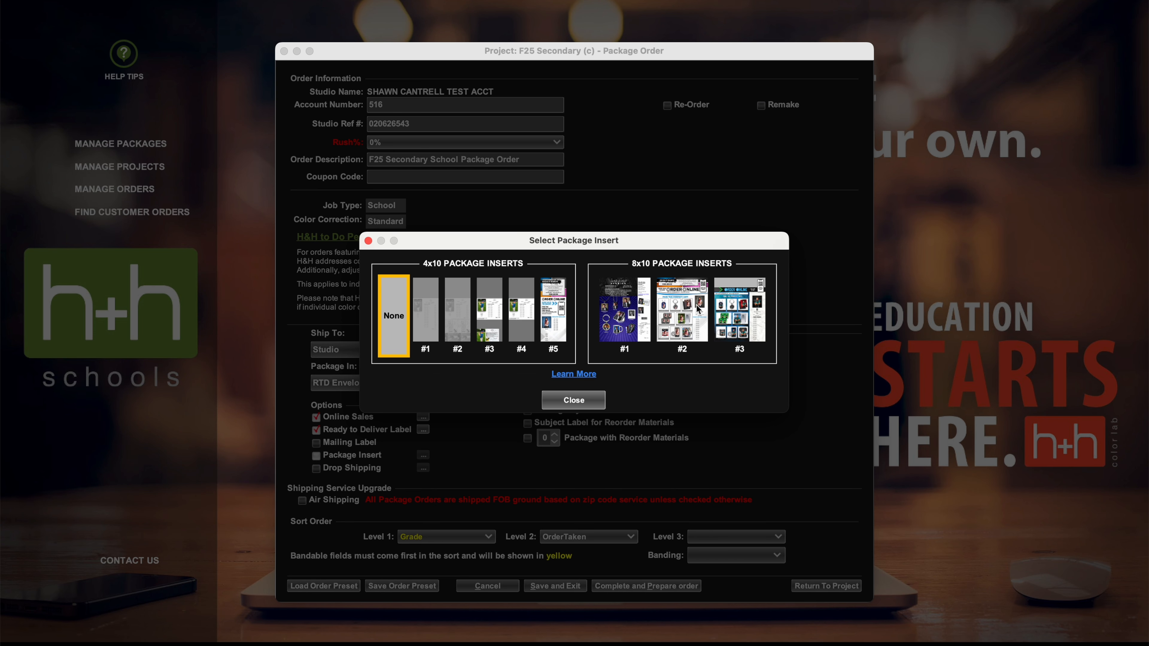
click(698, 309)
click(574, 400)
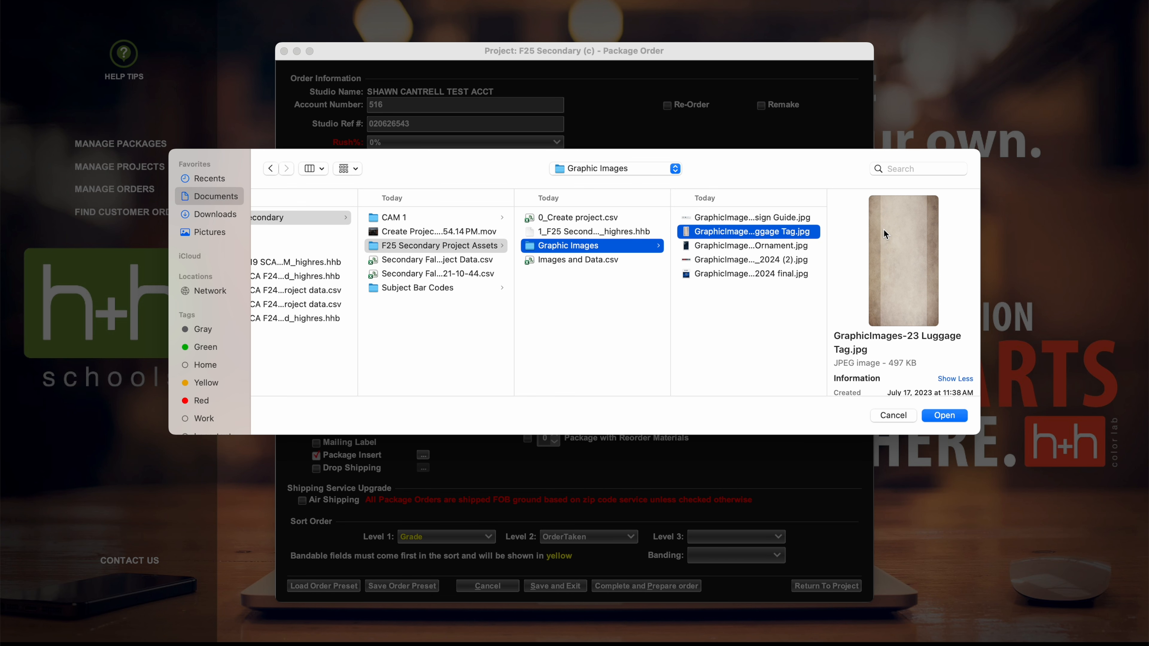
key(Up)
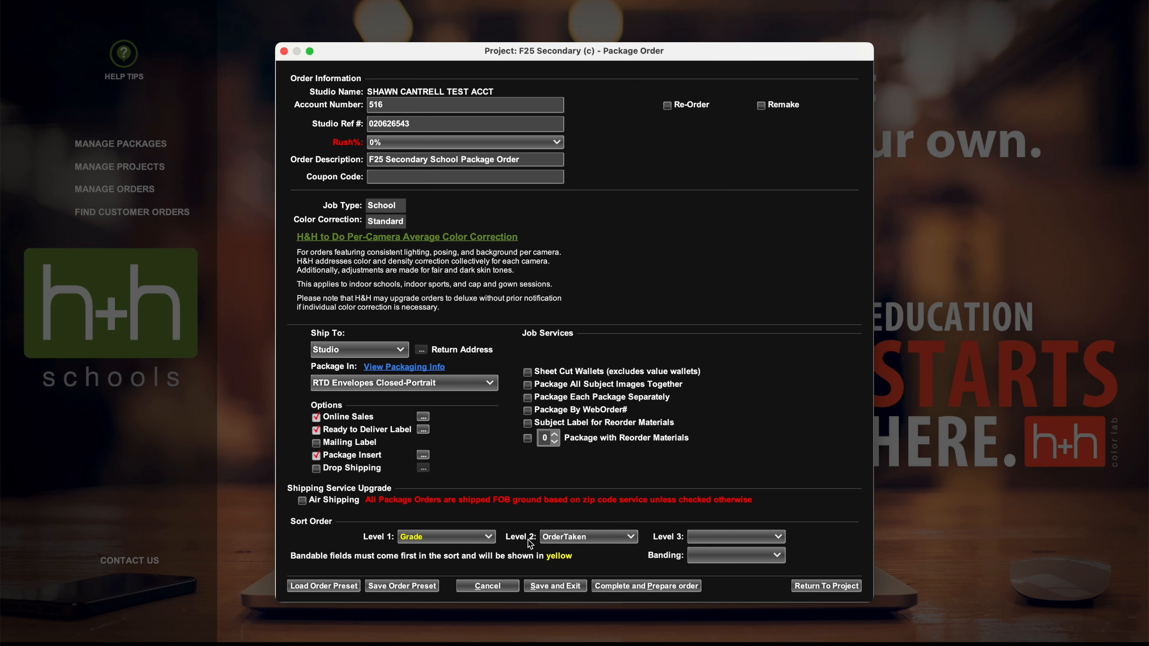
Set the order's second sort level to Teacher and its third sort level to LastName.
click(585, 532)
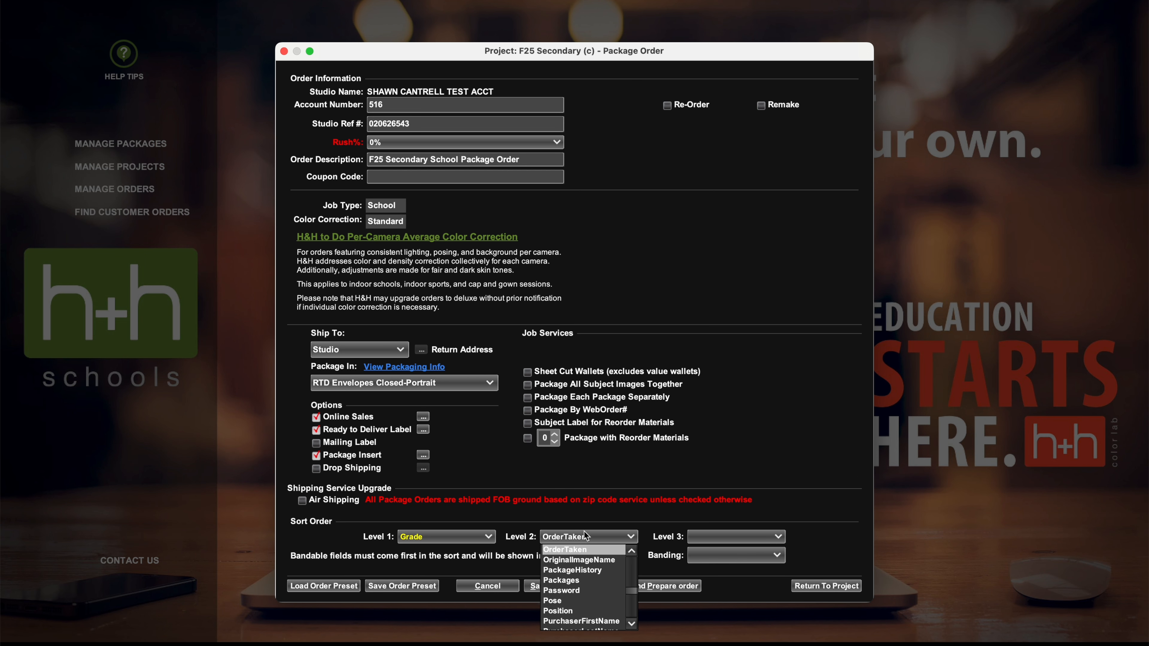
scroll(585, 584, down, 5)
click(586, 548)
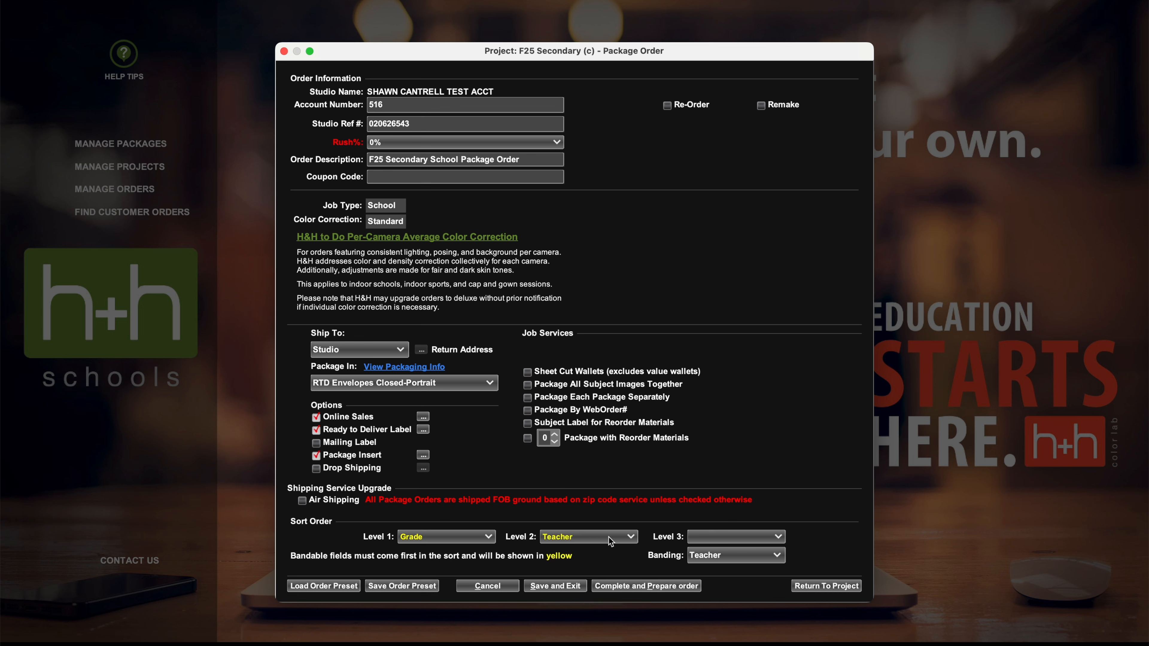
click(703, 541)
key(l)
key(l)
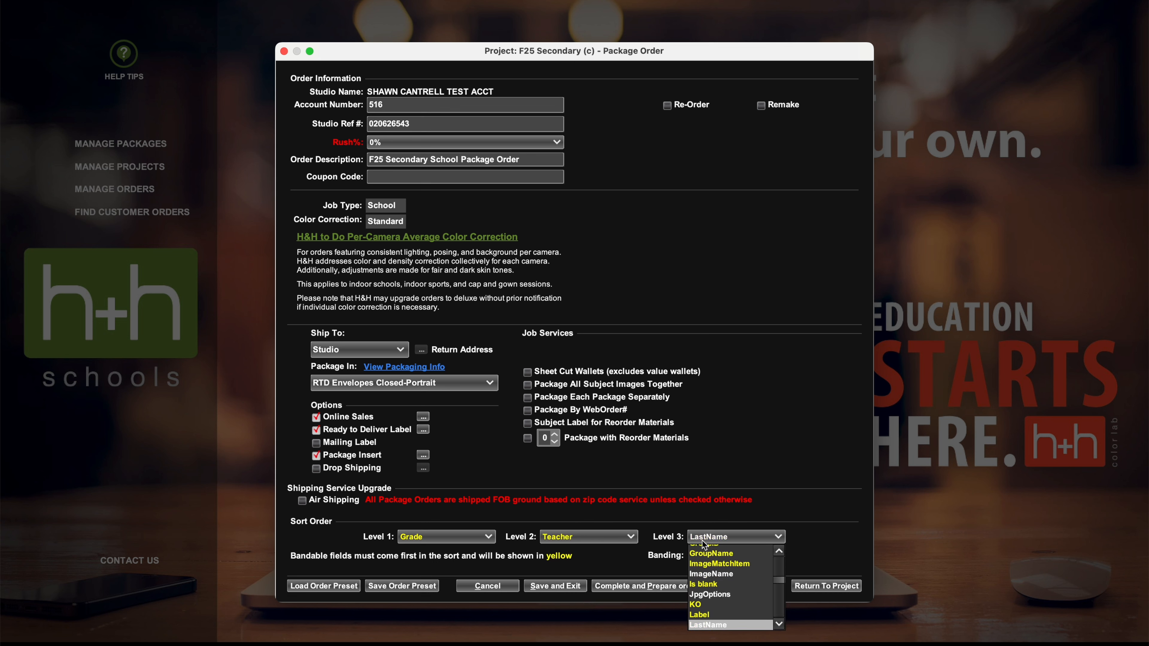
key(Return)
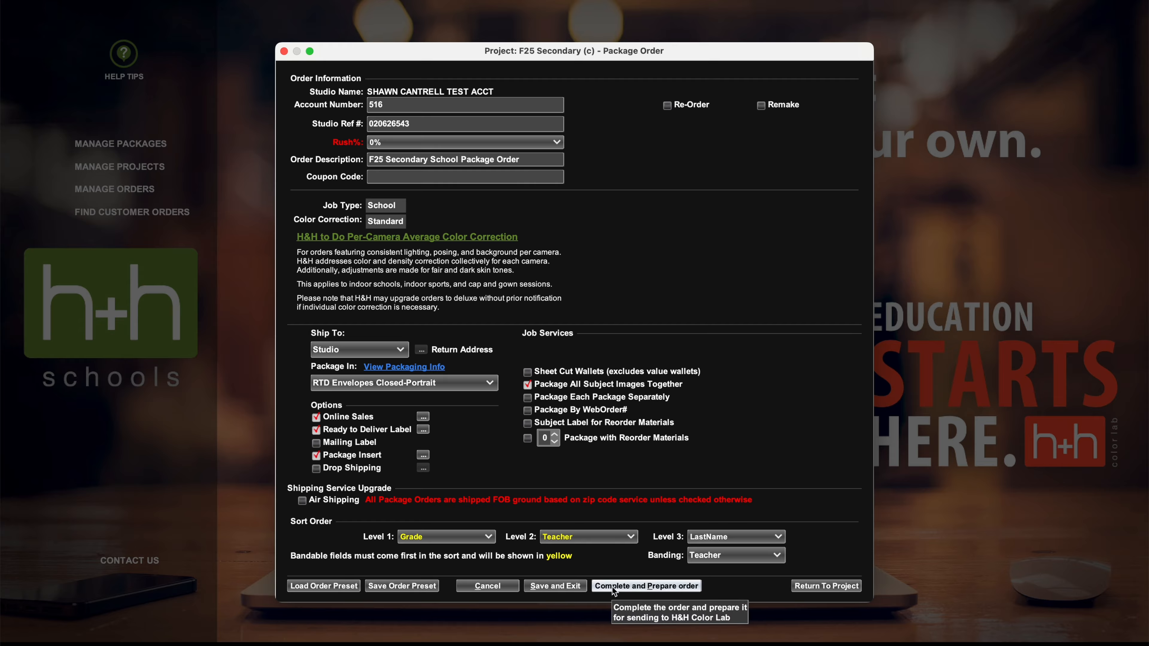
Enable Package All Subject Images Together, complete and prepare the package order, and accept the order summary.
click(614, 588)
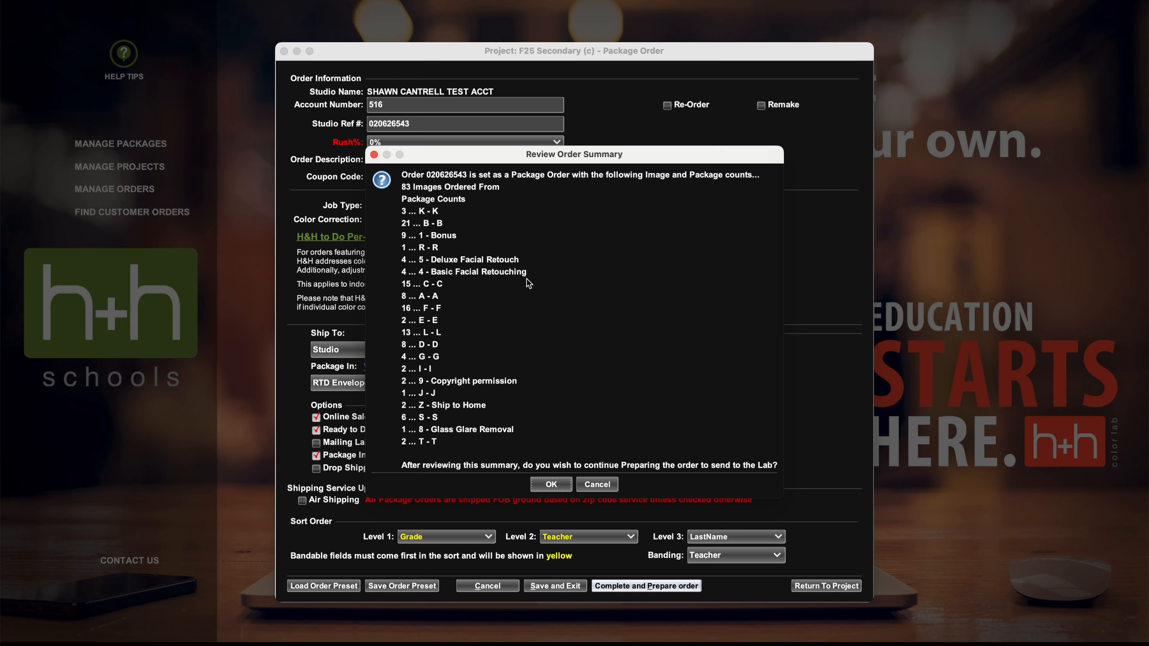
click(551, 484)
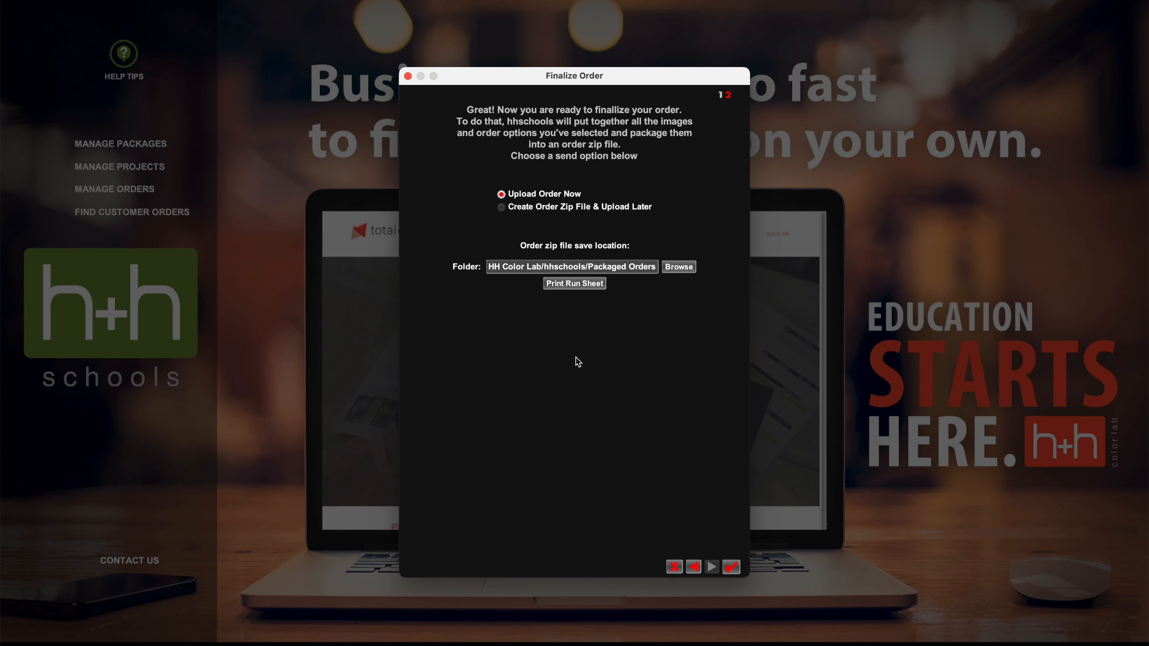